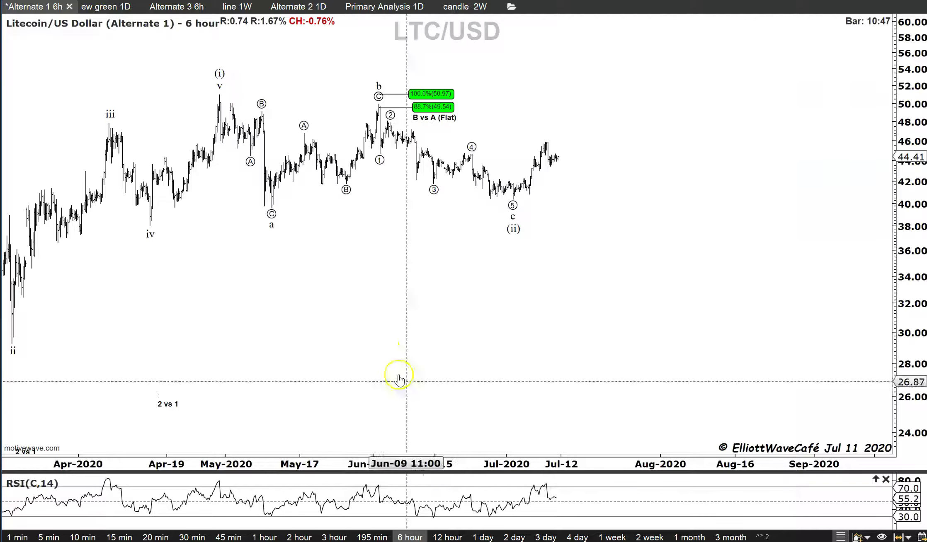
drag(397, 379, 422, 323)
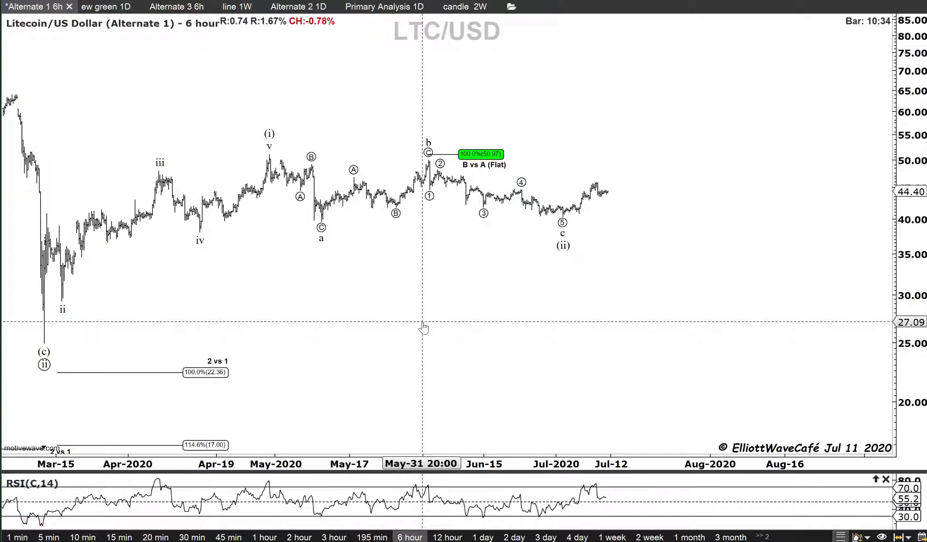
click(453, 348)
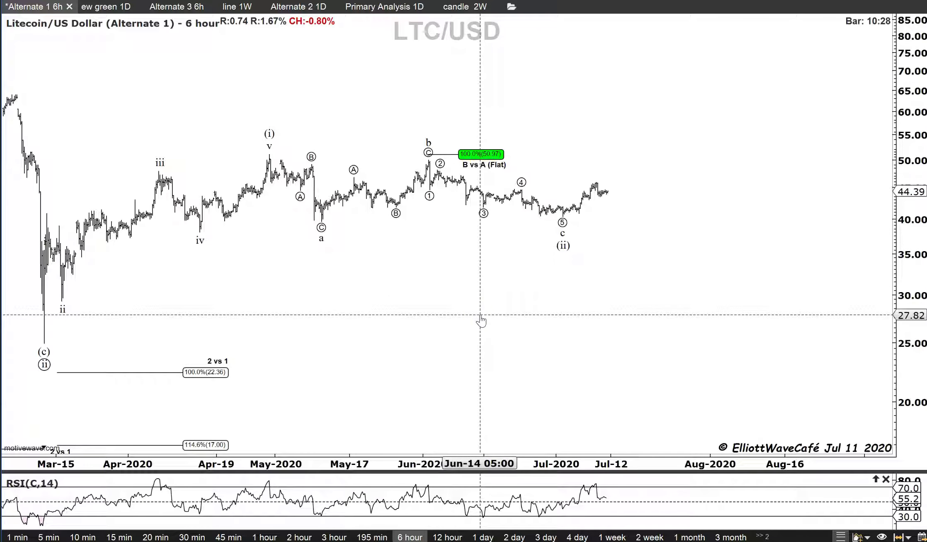
click(496, 310)
drag(496, 311, 460, 317)
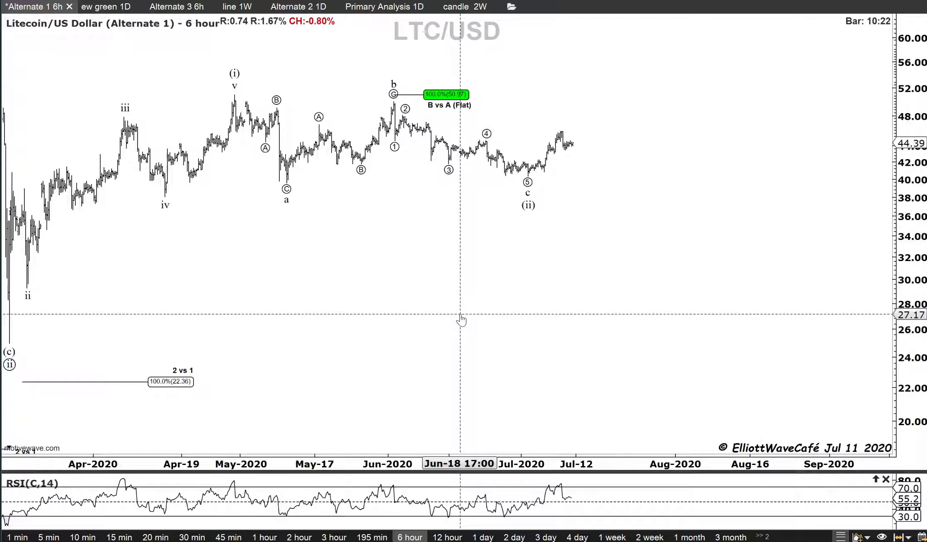
- Switch to the Cardano/US Dollar 3-hour chart and examine the impulse count and its rising channel from the March low
click(596, 155)
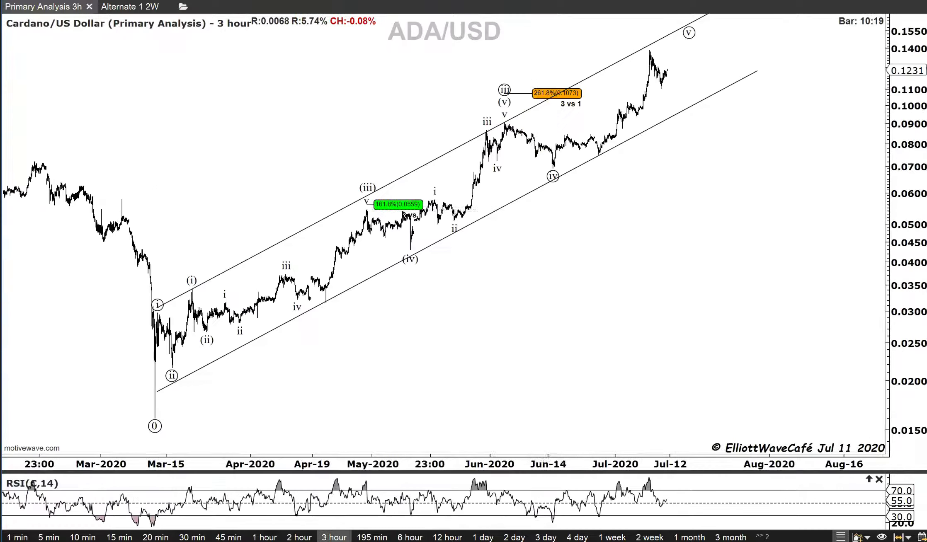
click(561, 325)
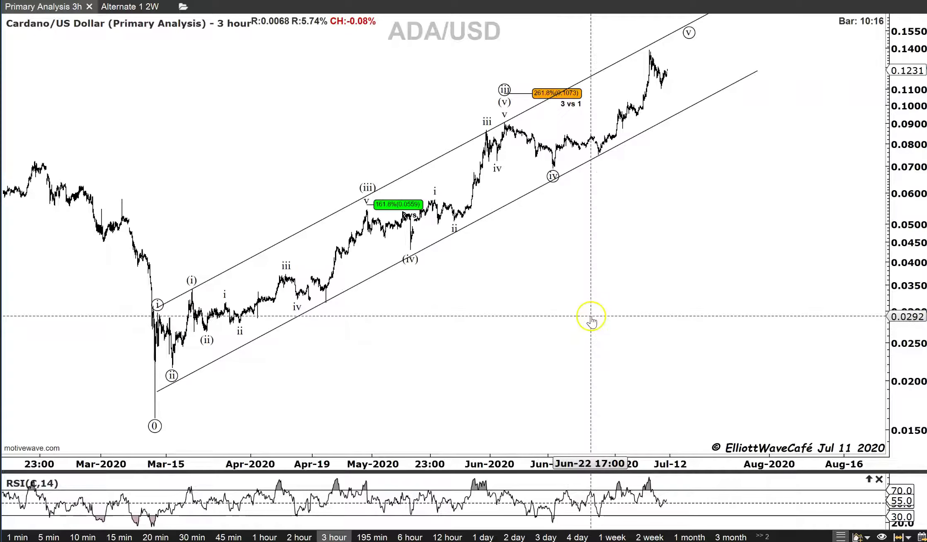
mouse_move(548, 356)
mouse_down()
mouse_move(529, 343)
mouse_move(533, 349)
mouse_up()
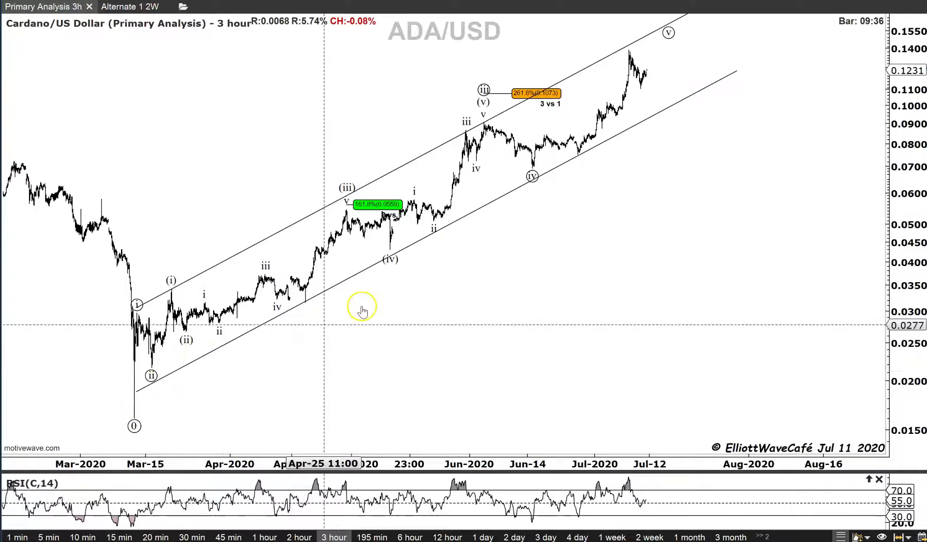
click(435, 231)
drag(435, 232, 447, 232)
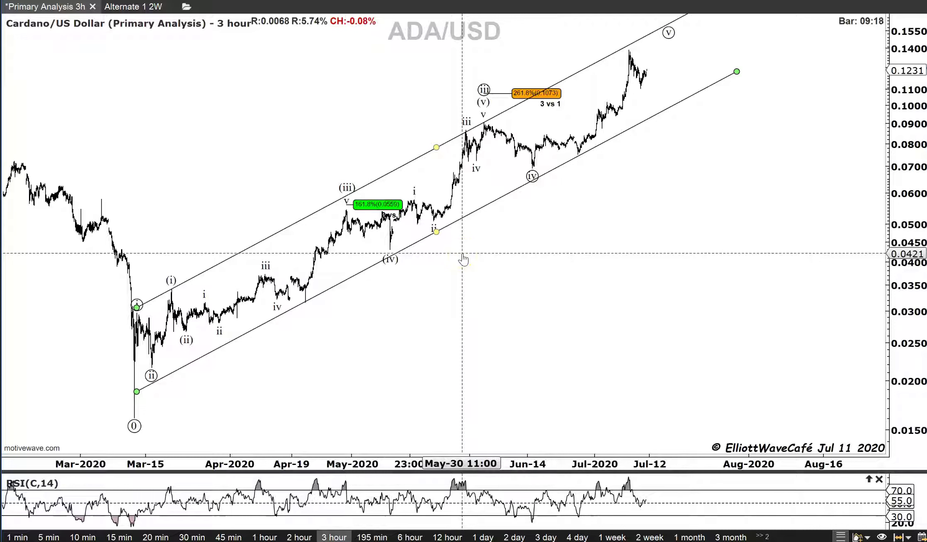
drag(568, 275, 557, 276)
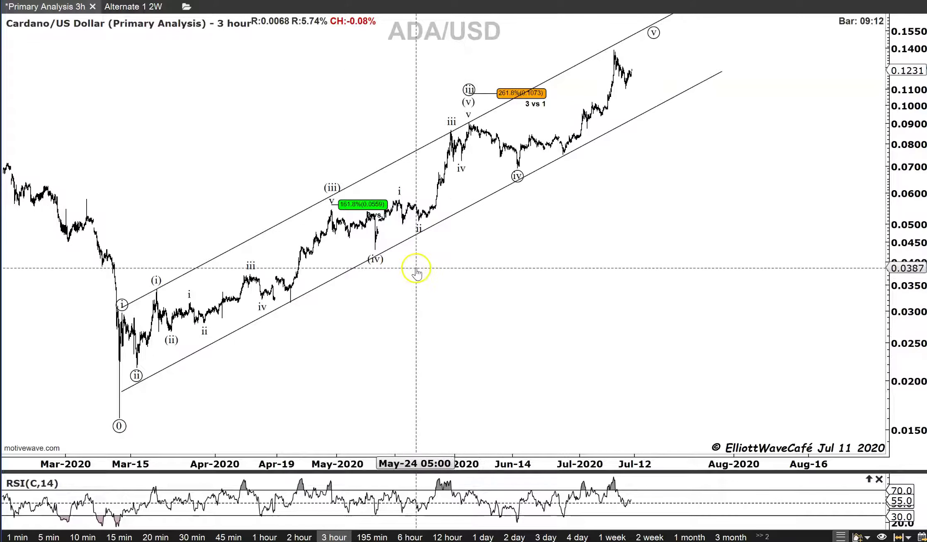
click(135, 367)
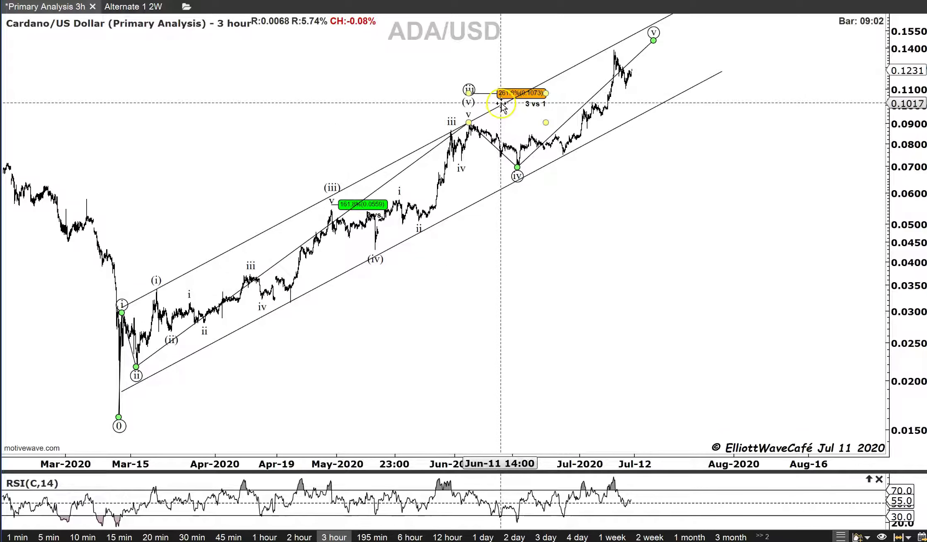
mouse_move(503, 95)
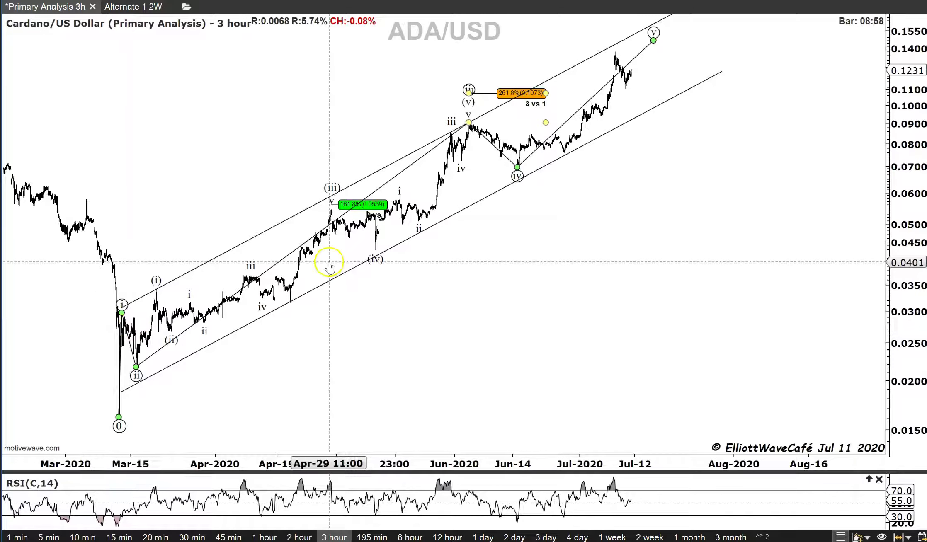
mouse_move(469, 86)
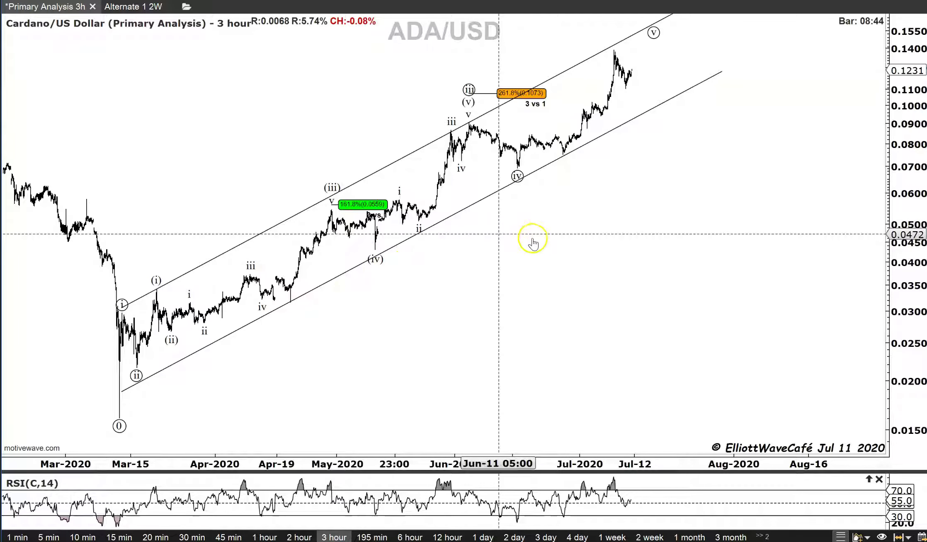
drag(703, 215, 685, 215)
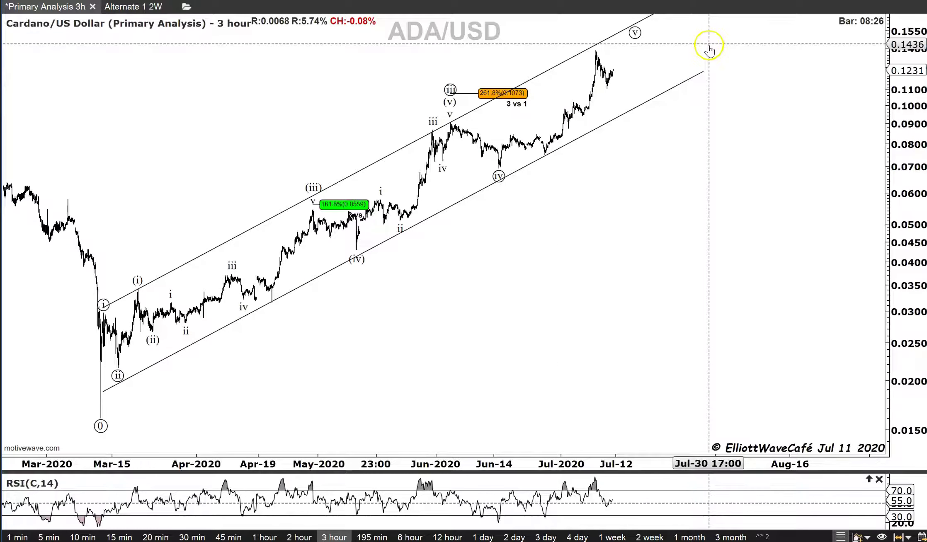
- Try placing the end of the circled wave v on the July price high
click(500, 176)
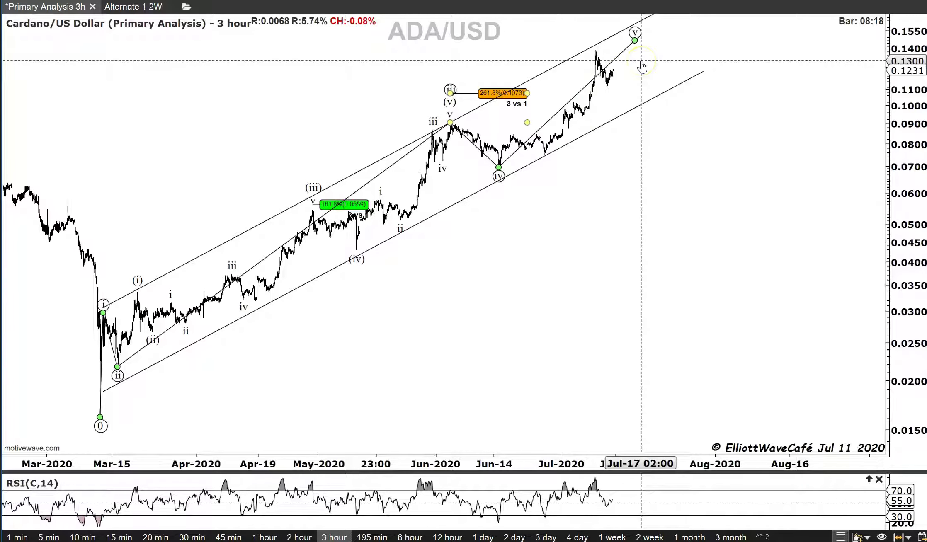
click(640, 25)
drag(638, 36, 595, 43)
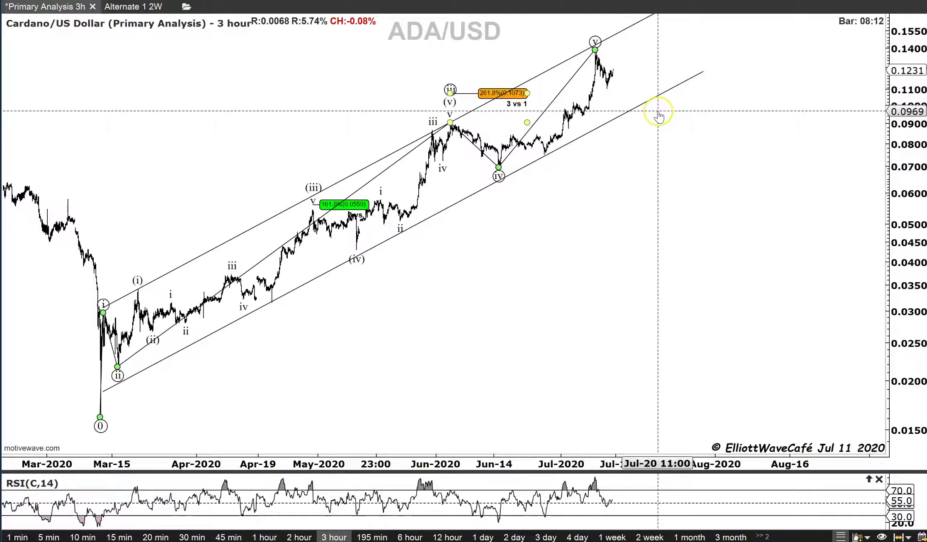
click(597, 47)
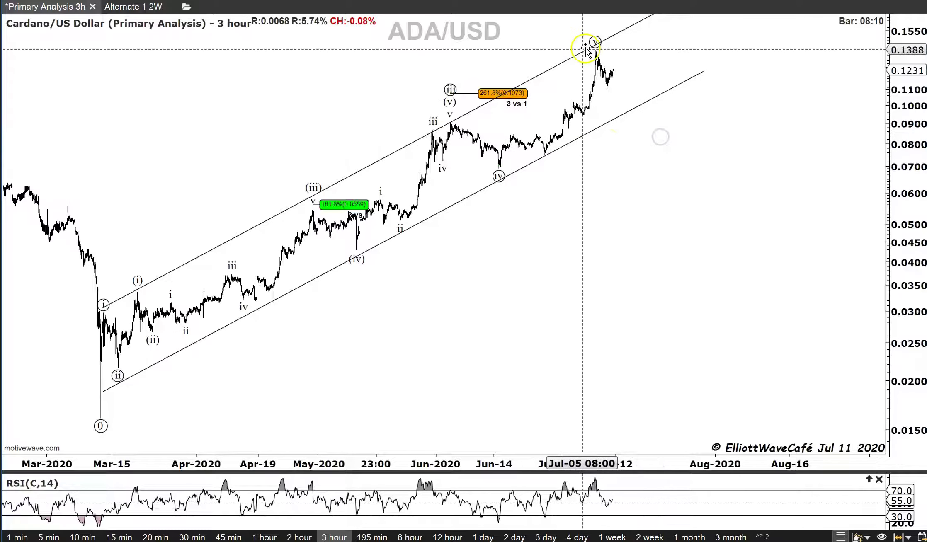
- Move the end of the circled wave v to a projected mid-July high just below the upper channel line
click(595, 48)
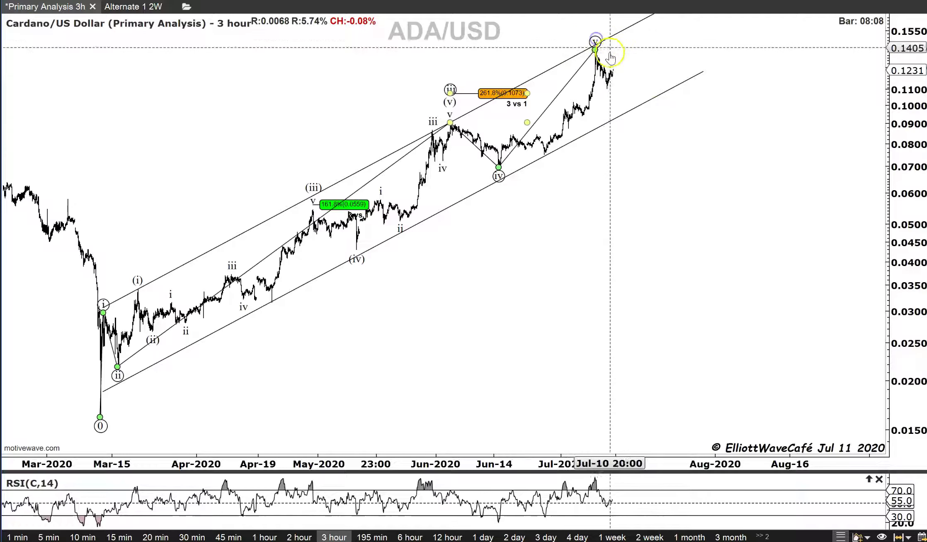
drag(627, 46, 642, 33)
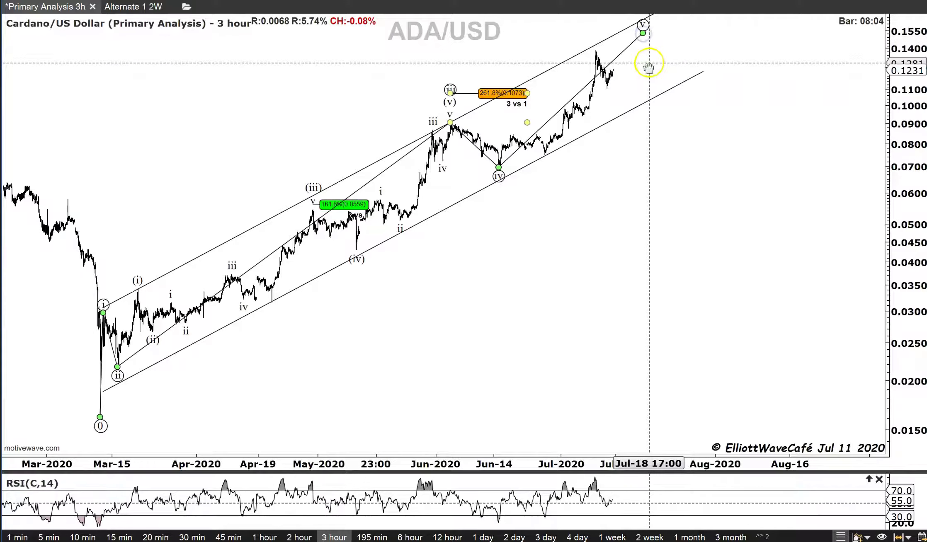
click(642, 26)
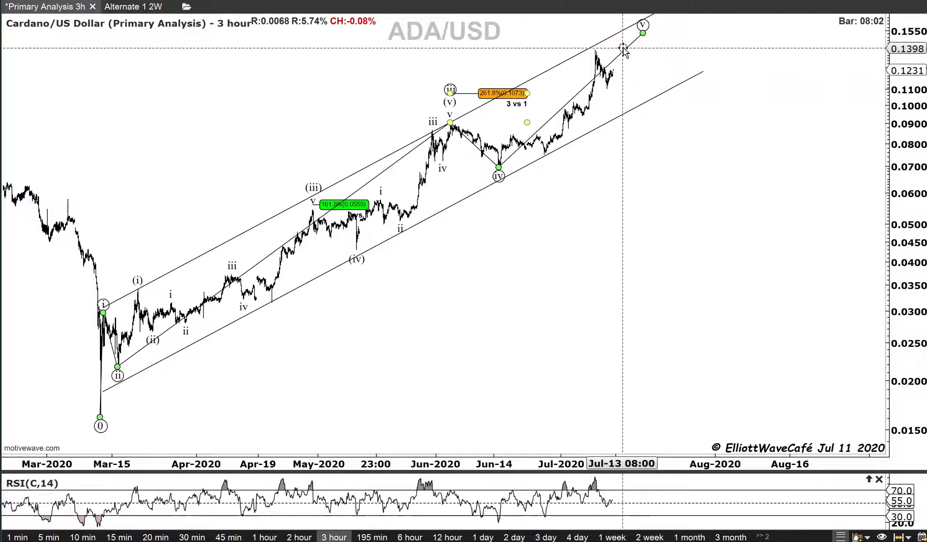
- Break the circled wave iv to v leg down into a five-wave Minuette impulse, (i) to (v)
right_click(621, 47)
mouse_move(674, 131)
click(779, 151)
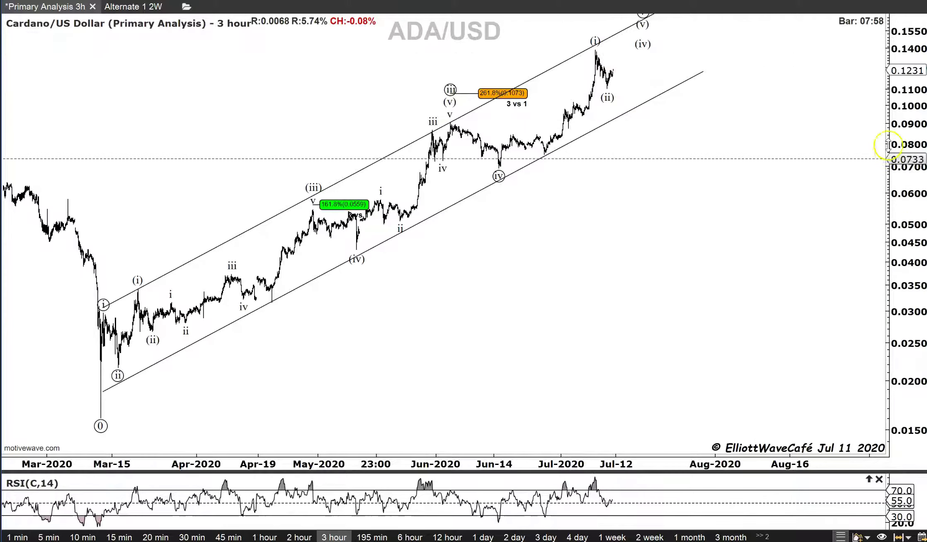
- Move subwave (i) to the mid-June high and subwave (ii) to the late-June low near the lower channel line
drag(889, 99, 887, 174)
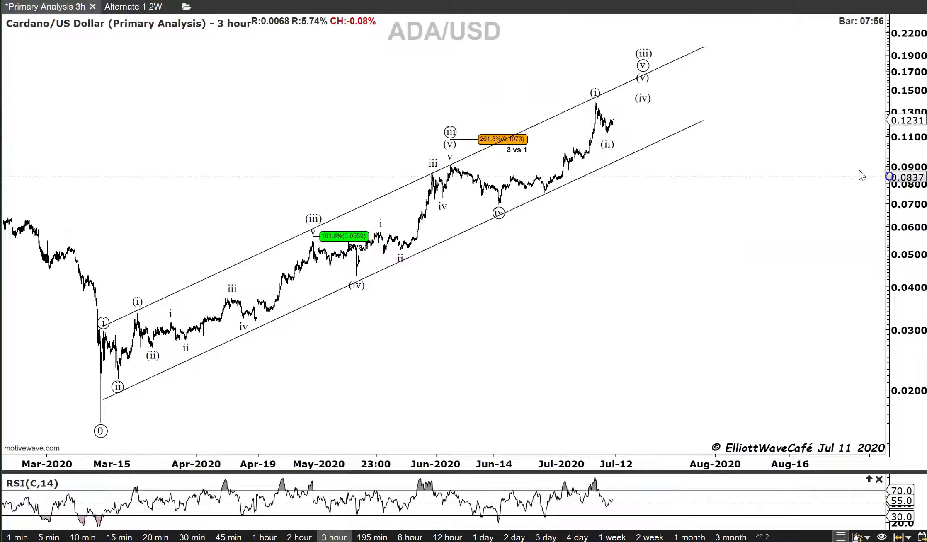
click(594, 99)
drag(594, 99, 510, 175)
drag(607, 136, 546, 199)
click(612, 228)
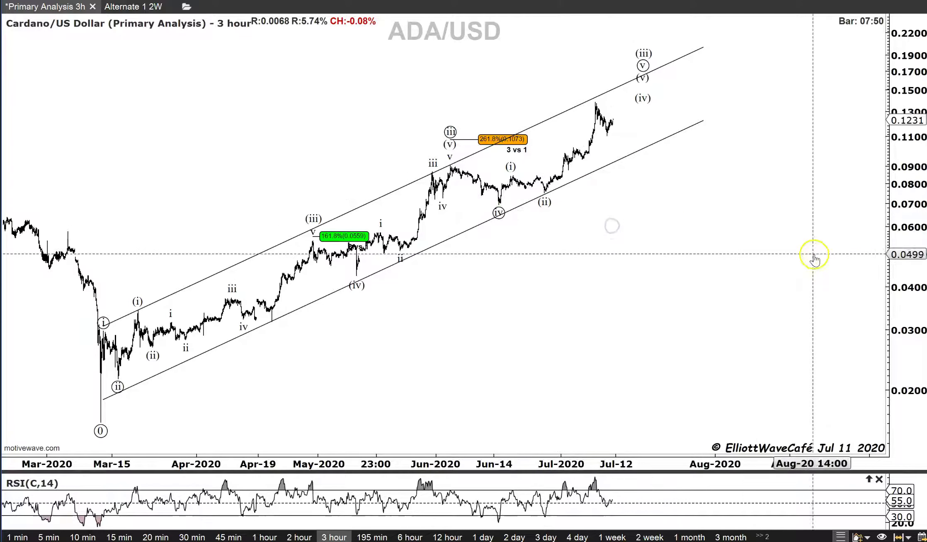
- Place subwave (iii) on the July high and subwave (iv) at about 0.11 in mid-July, just above the lower channel line
drag(891, 271, 884, 301)
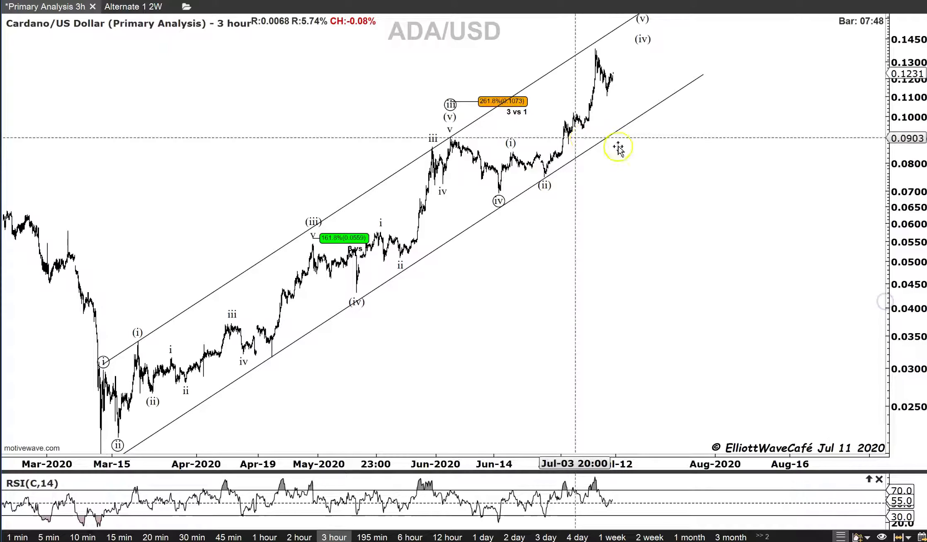
drag(915, 233, 891, 203)
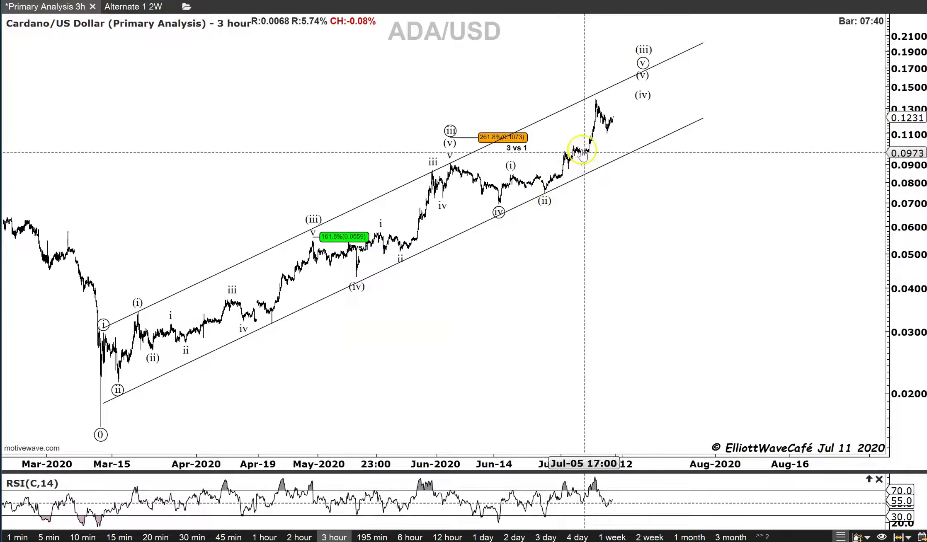
click(642, 61)
drag(648, 67, 628, 124)
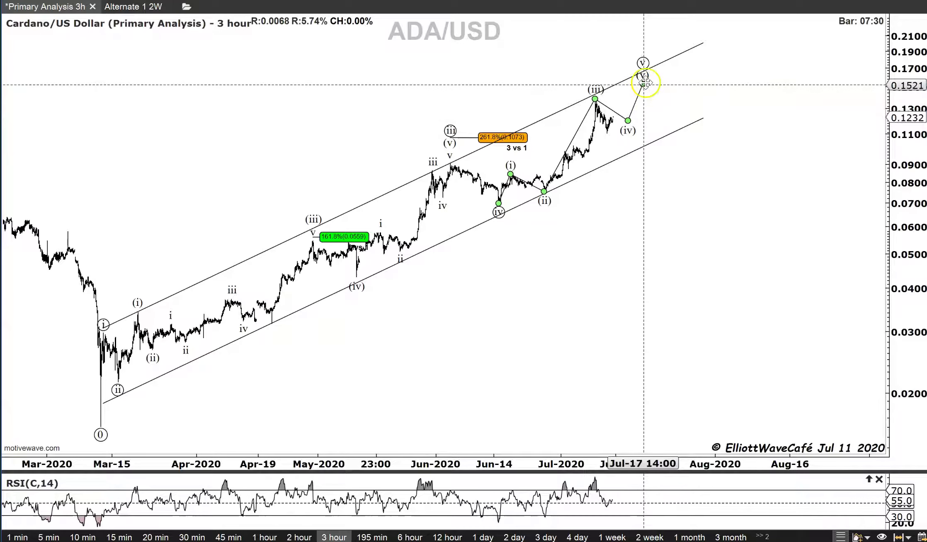
click(648, 221)
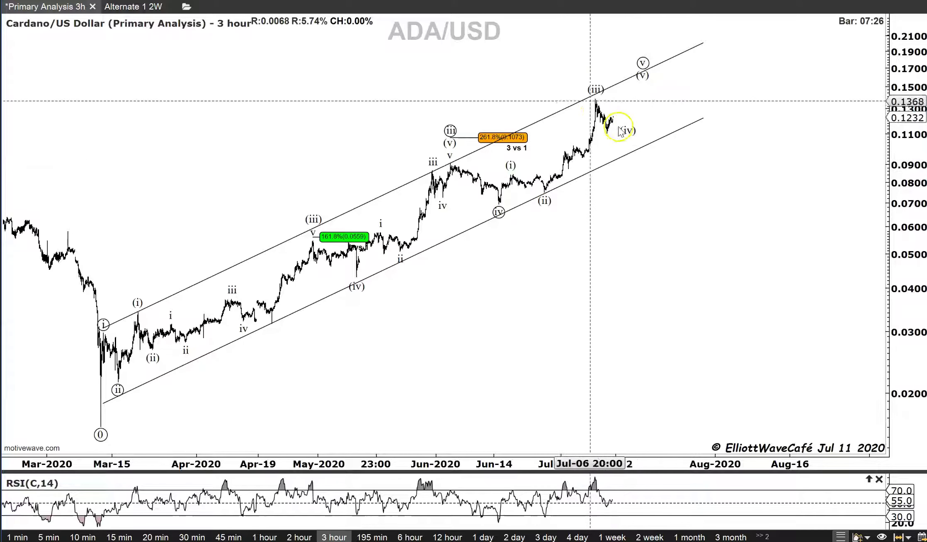
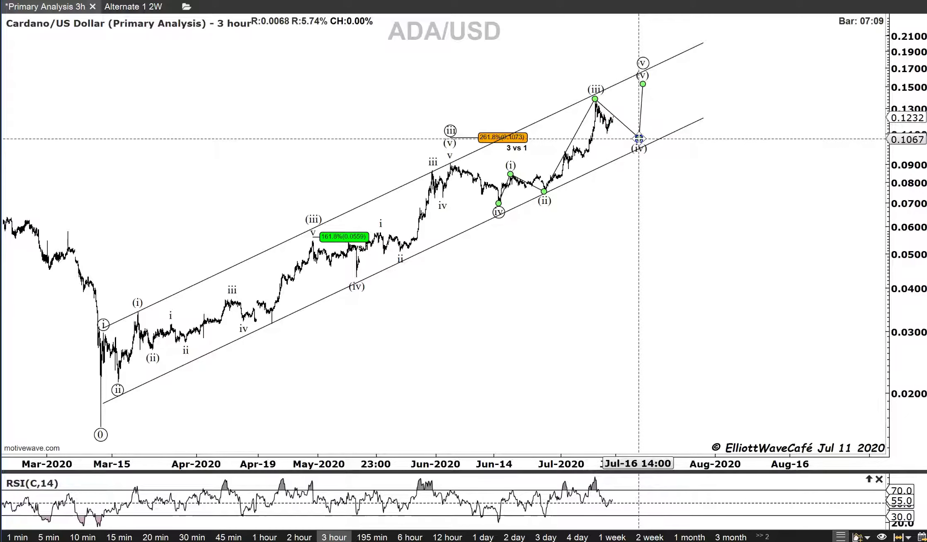
click(511, 167)
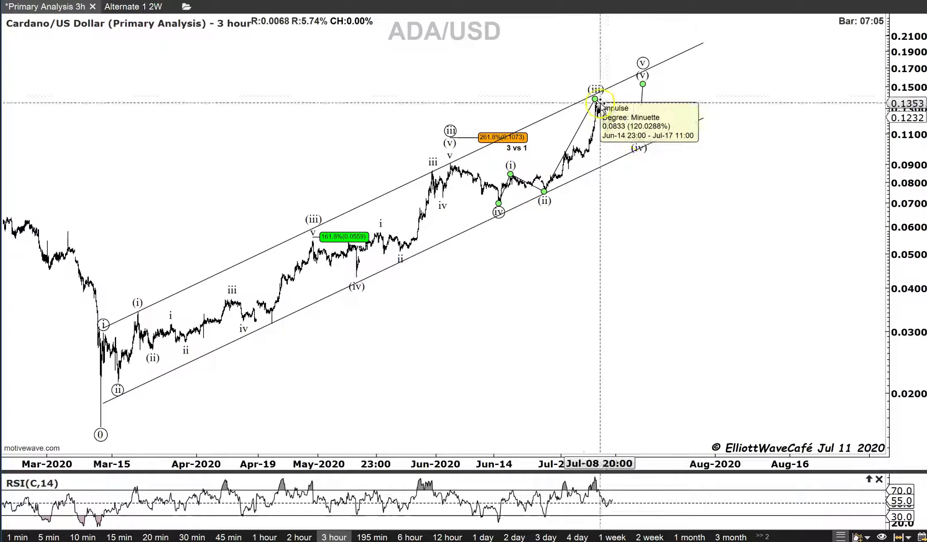
drag(613, 121, 635, 132)
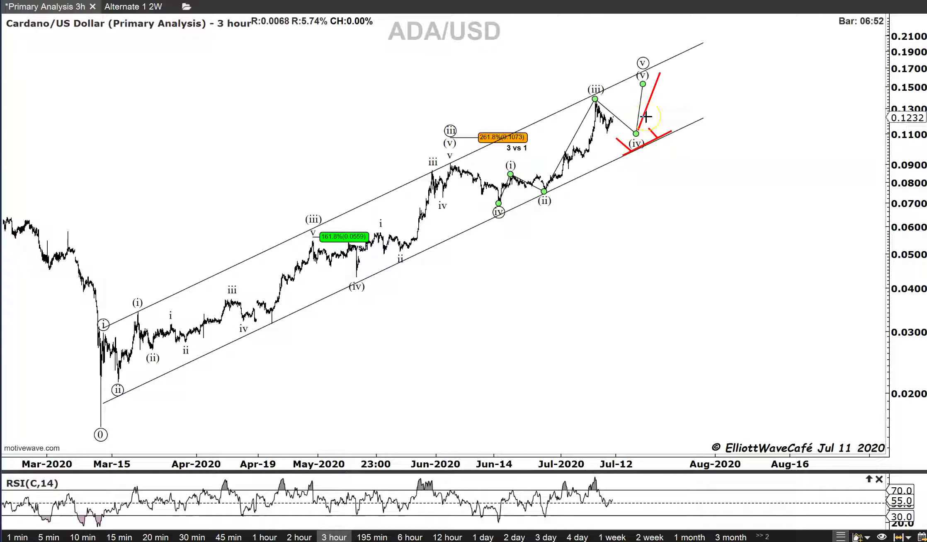
- Show the middle line of the rising channel on the Cardano chart
click(668, 134)
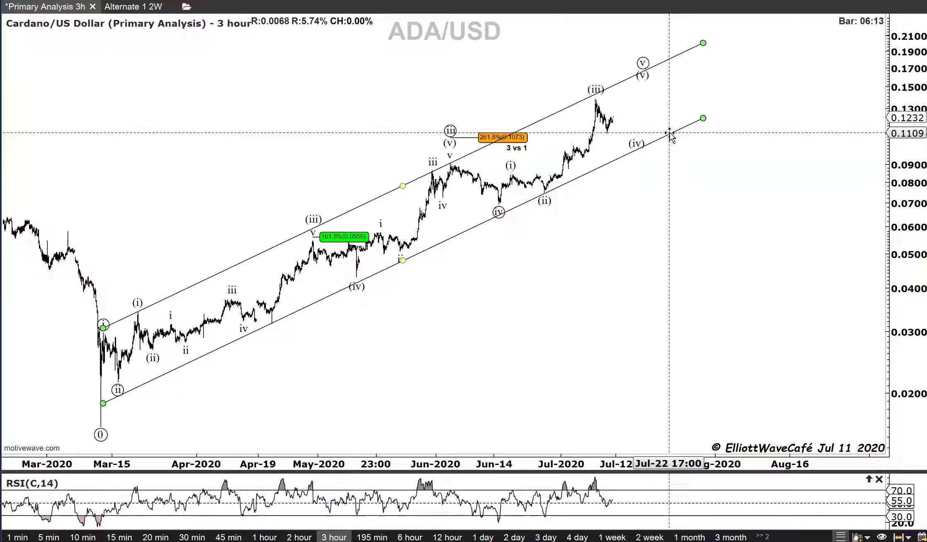
right_click(670, 134)
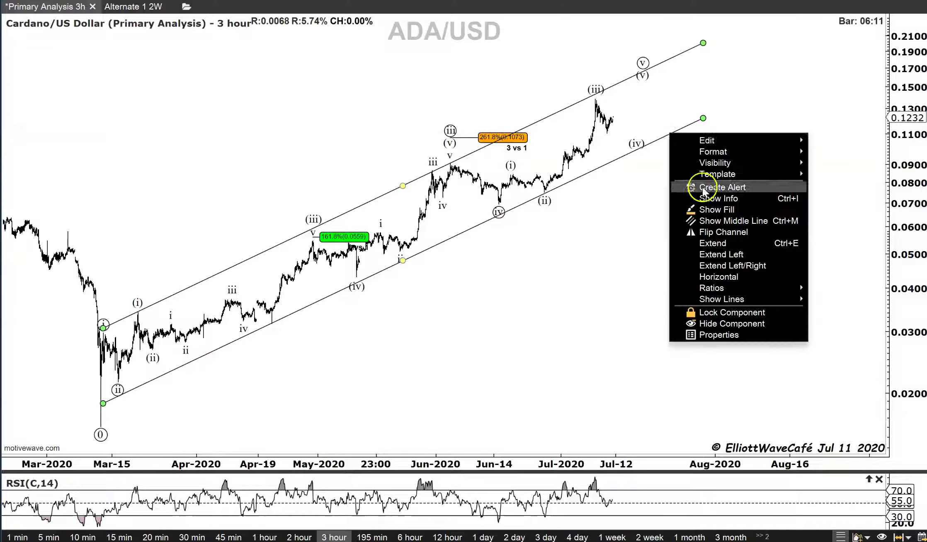
click(718, 222)
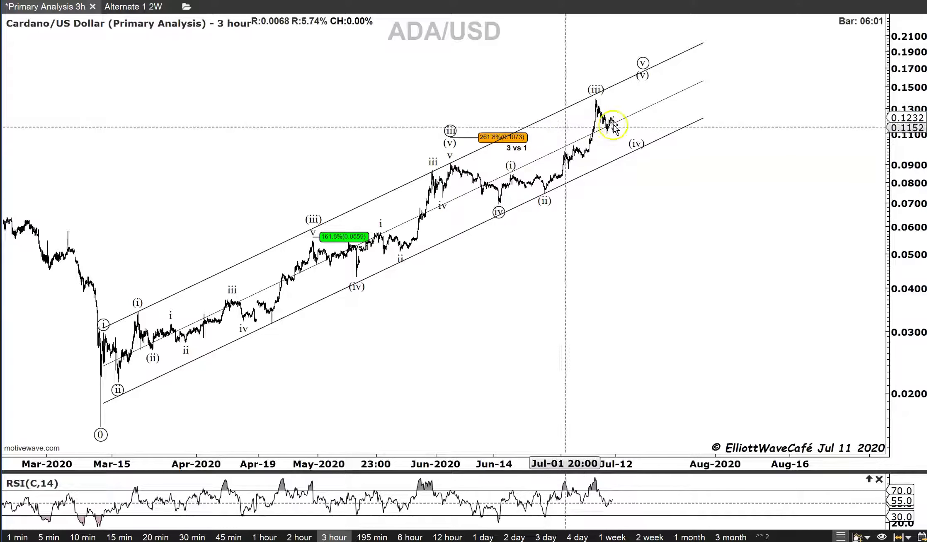
drag(633, 257, 617, 269)
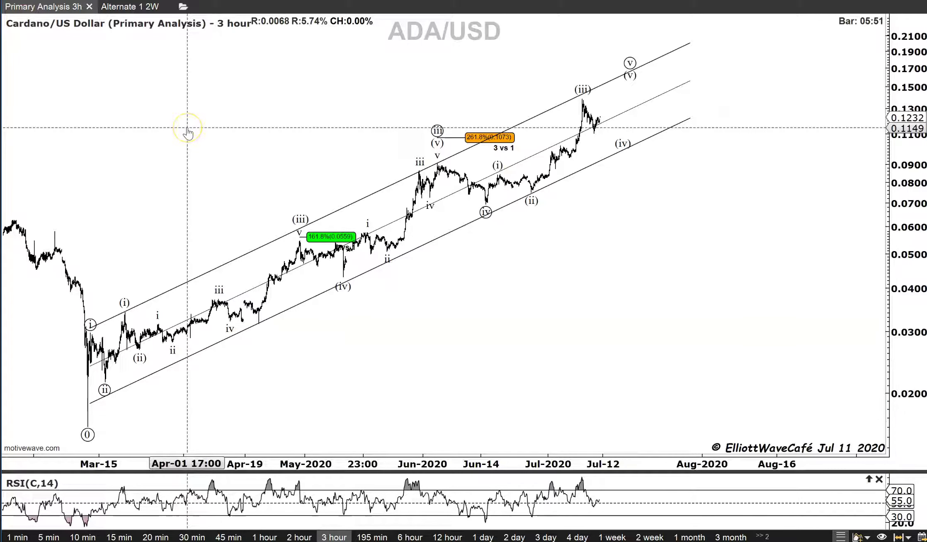
- Switch to the EOS/US Dollar 6-hour chart and extend the descending channel from wave A slightly further right at a shallower slope
key(alt+Tab)
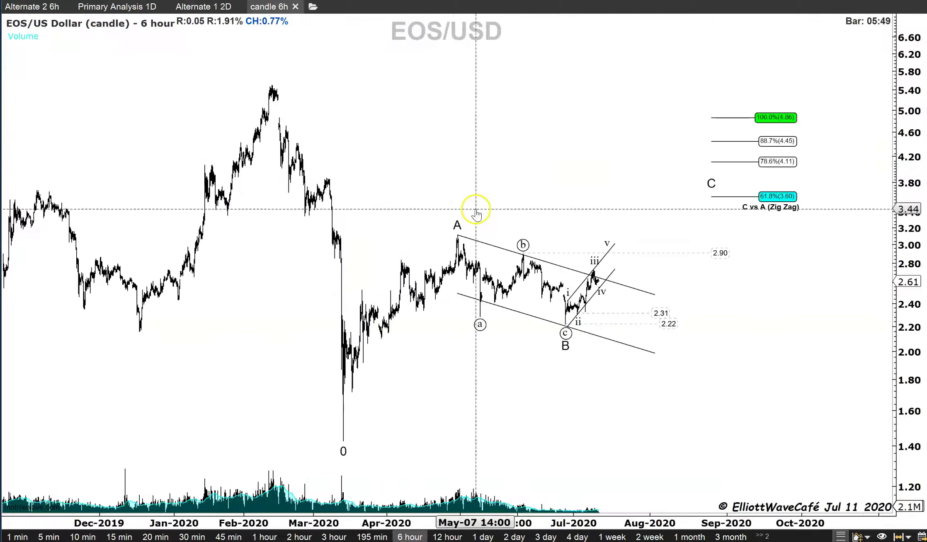
drag(469, 385, 469, 380)
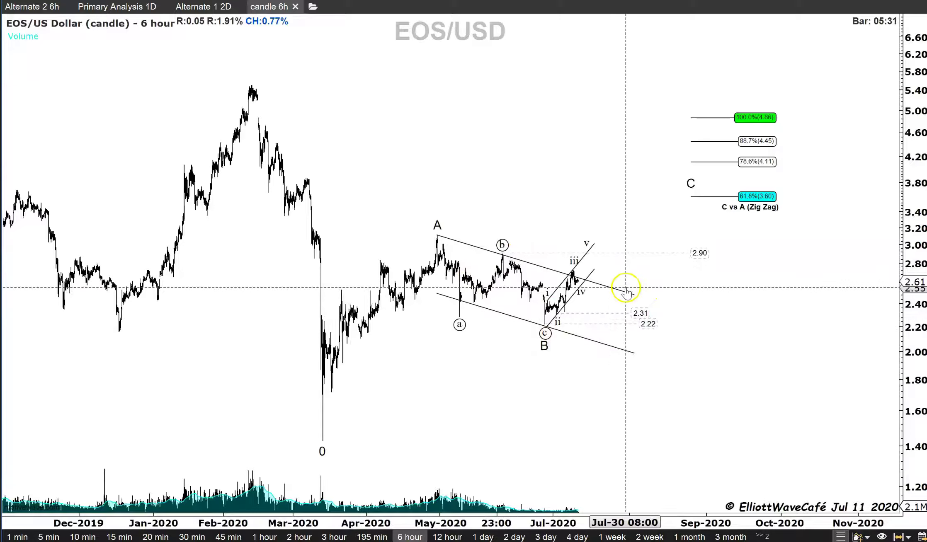
drag(601, 337, 575, 399)
drag(601, 291, 629, 291)
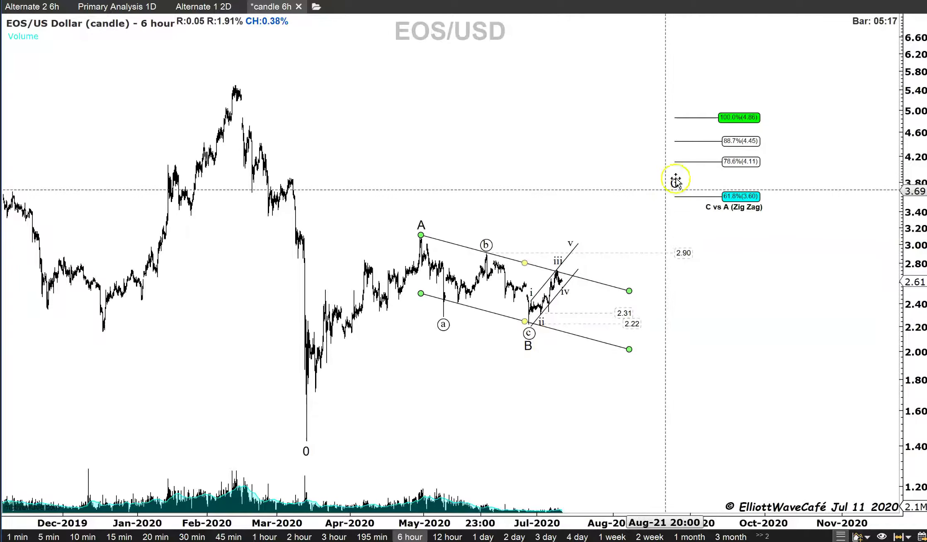
- Clear the red markings and redraw the descending EOS channel from wave A through wave ⓑ to early August, with its lower line at wave ⓒ
click(528, 186)
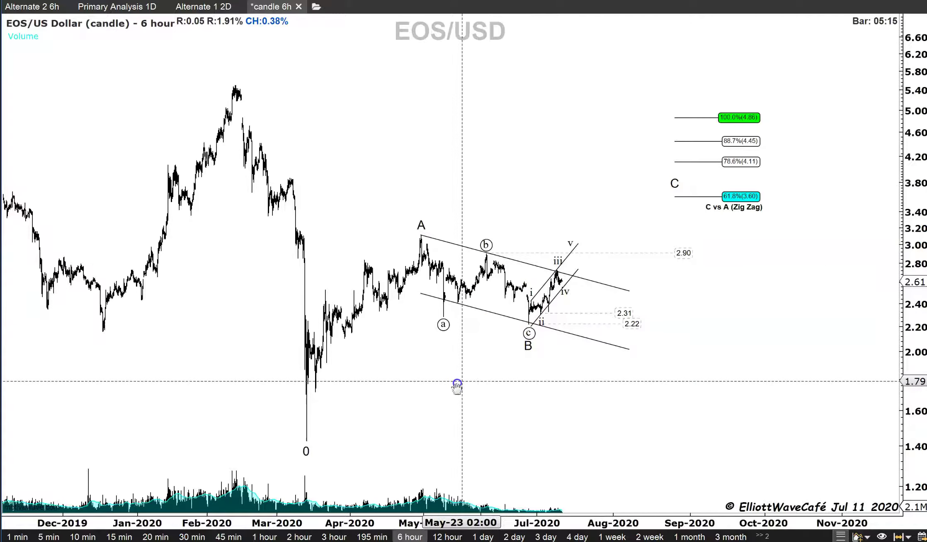
scroll(453, 388, down, 1)
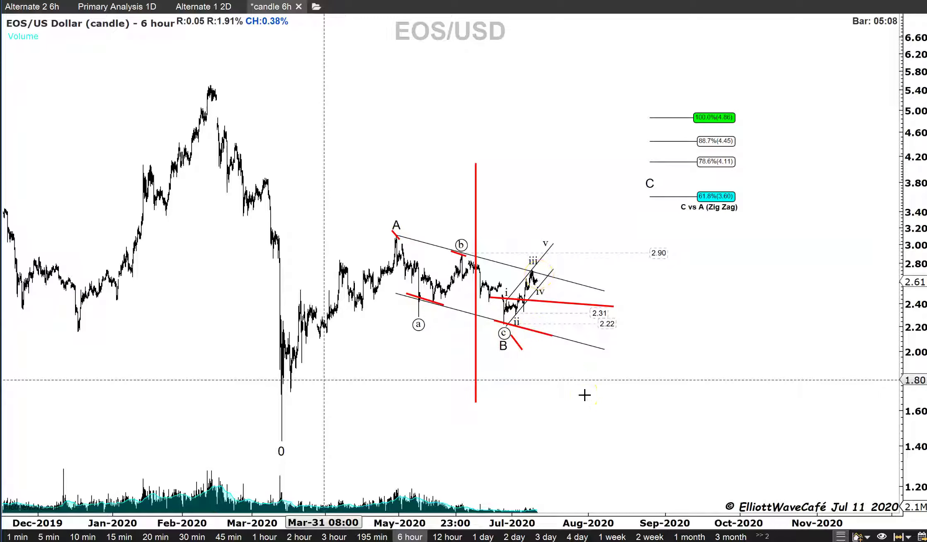
key(Escape)
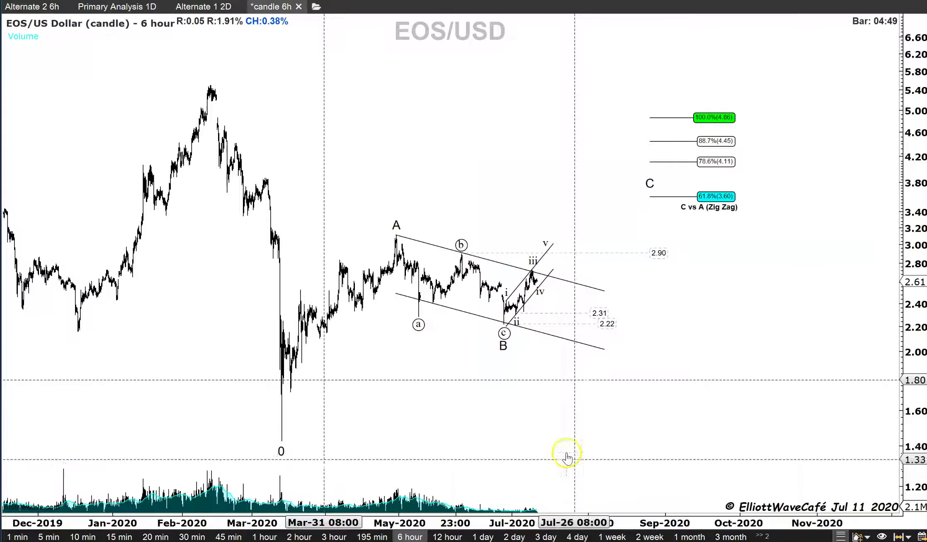
click(473, 316)
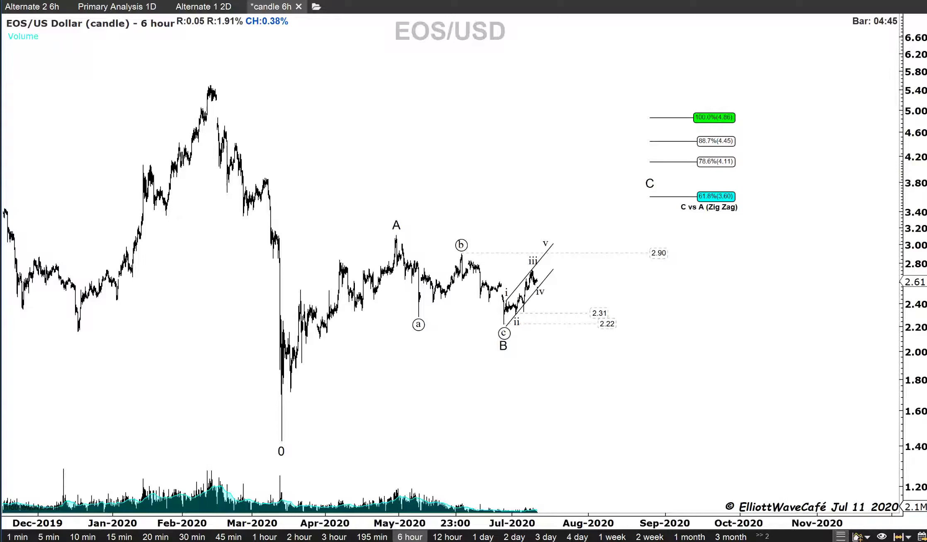
click(396, 235)
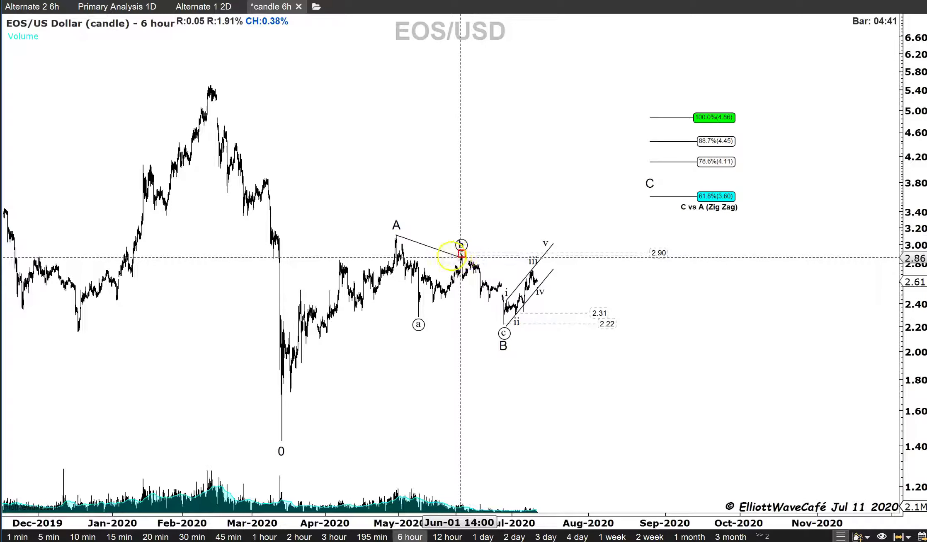
click(461, 253)
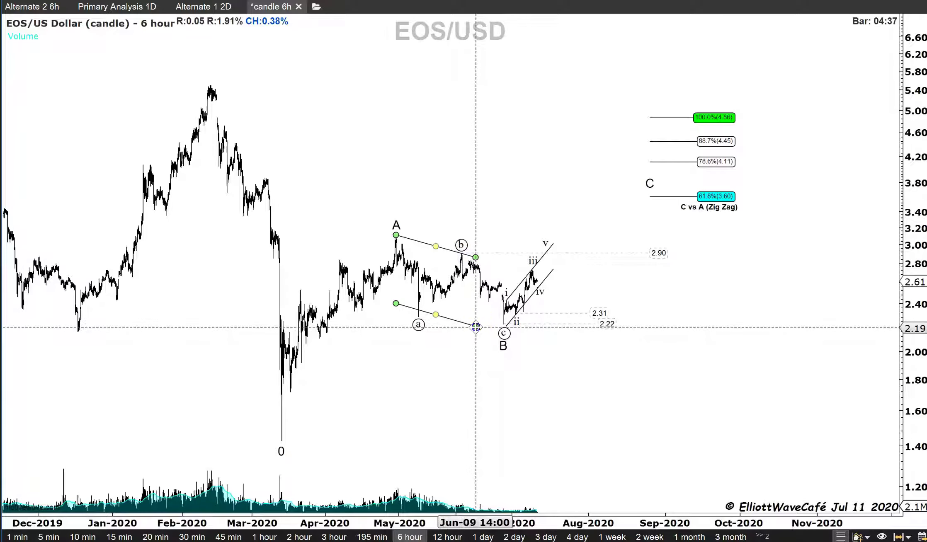
mouse_move(503, 336)
mouse_down()
mouse_move(600, 352)
mouse_move(503, 343)
mouse_move(509, 320)
mouse_move(506, 332)
mouse_up()
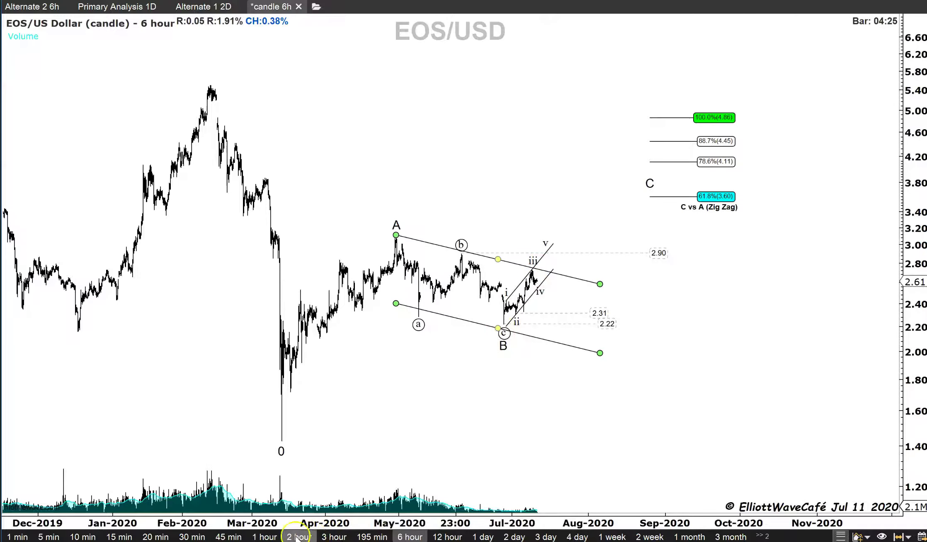
- Switch the EOS chart to the 30-minute timeframe and examine the wave i to v count from the wave B low
click(269, 536)
drag(915, 242, 906, 256)
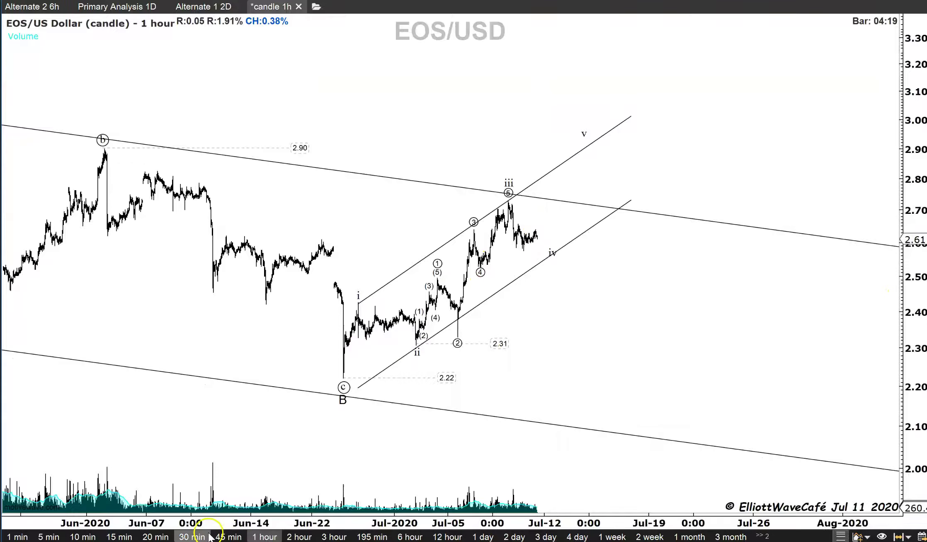
click(192, 537)
drag(518, 316, 581, 315)
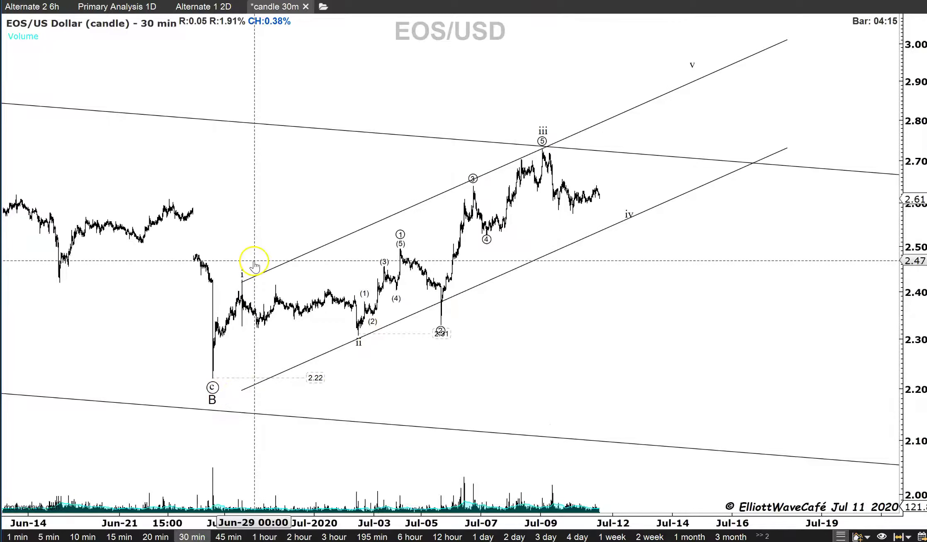
click(242, 272)
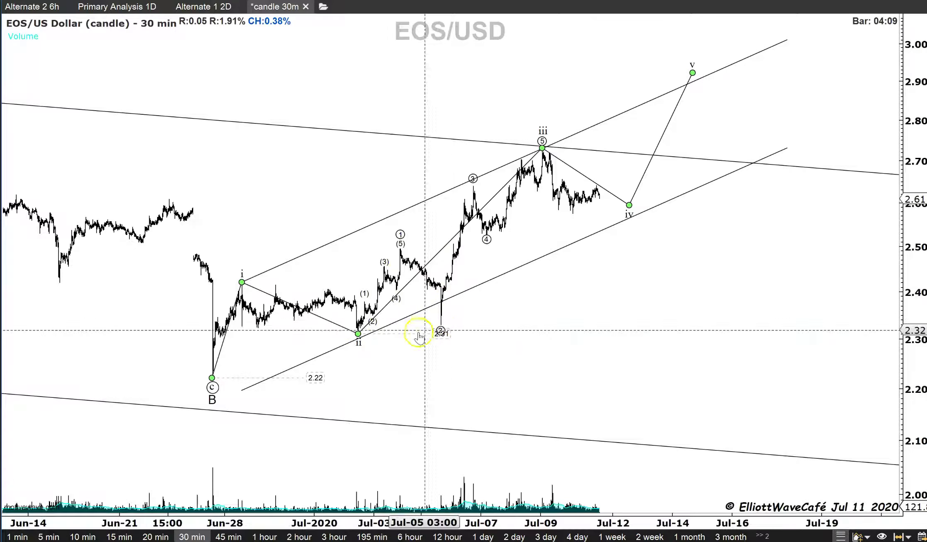
click(485, 346)
click(359, 343)
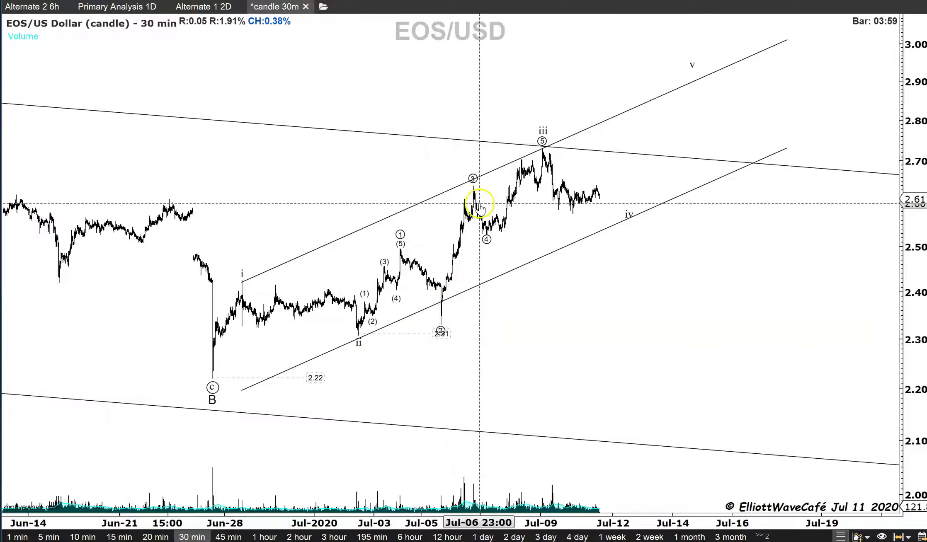
click(242, 276)
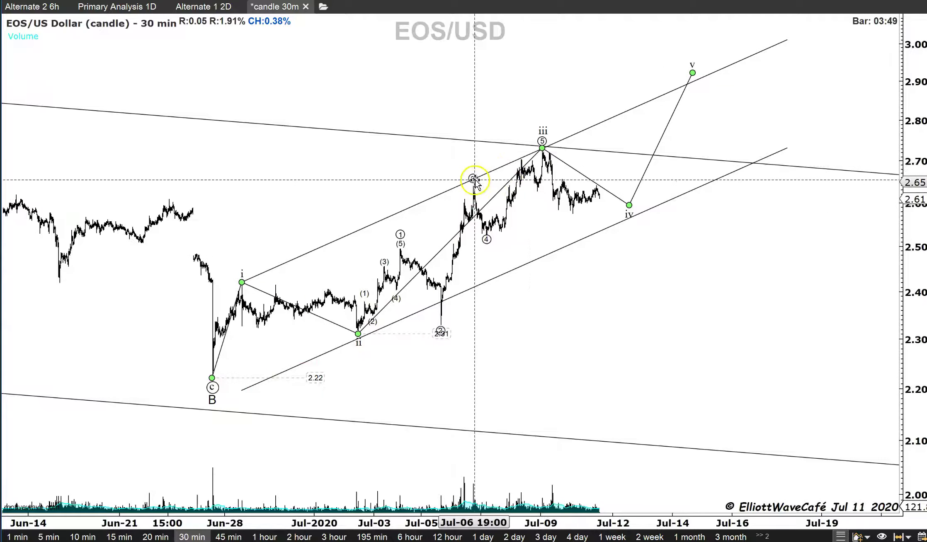
click(542, 143)
click(579, 275)
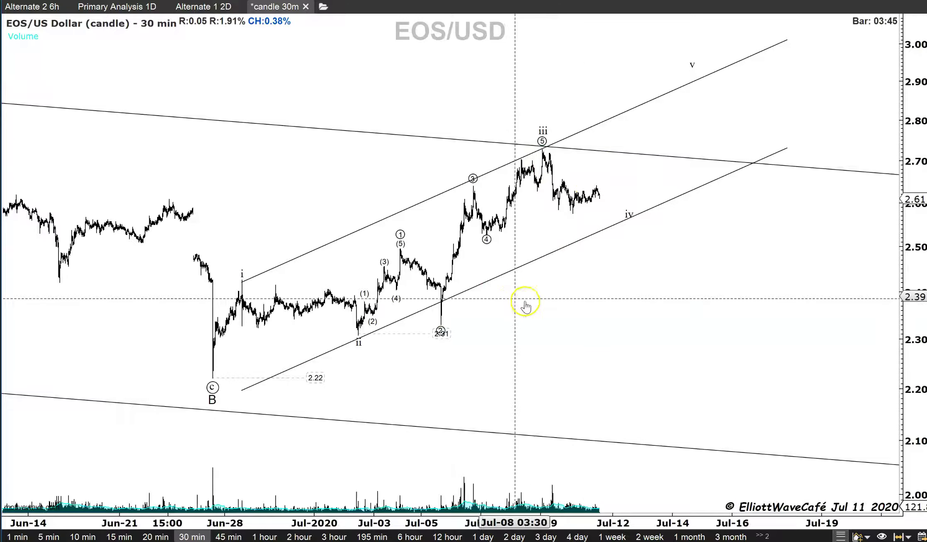
- Sketch the expected path in red, falling to wave iv at the lower channel line and rising to wave v, and clear the sketch
scroll(526, 306, right, 2)
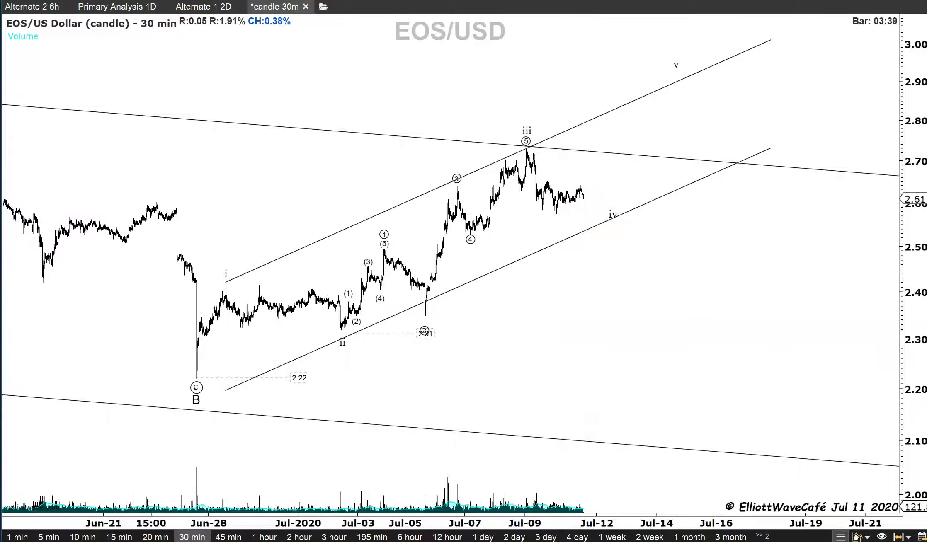
drag(583, 186, 592, 195)
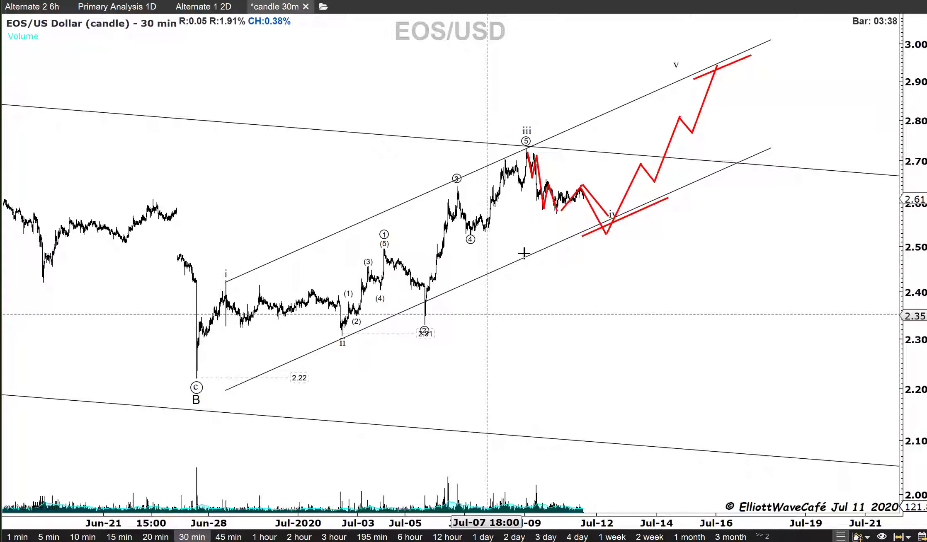
drag(551, 270, 570, 316)
click(536, 220)
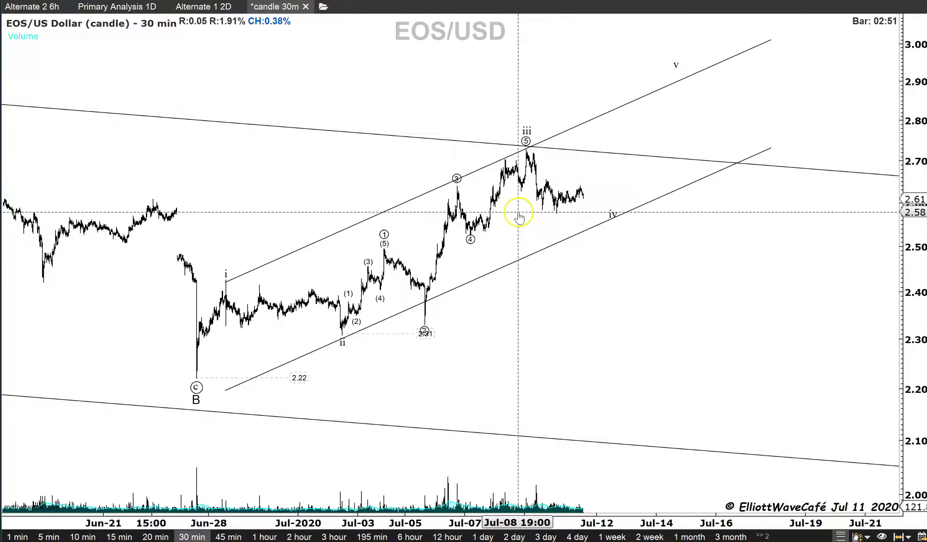
- Set the EOS chart to the 2-hour timeframe and switch to the Litecoin/US Dollar 6-hour chart
drag(376, 161, 415, 160)
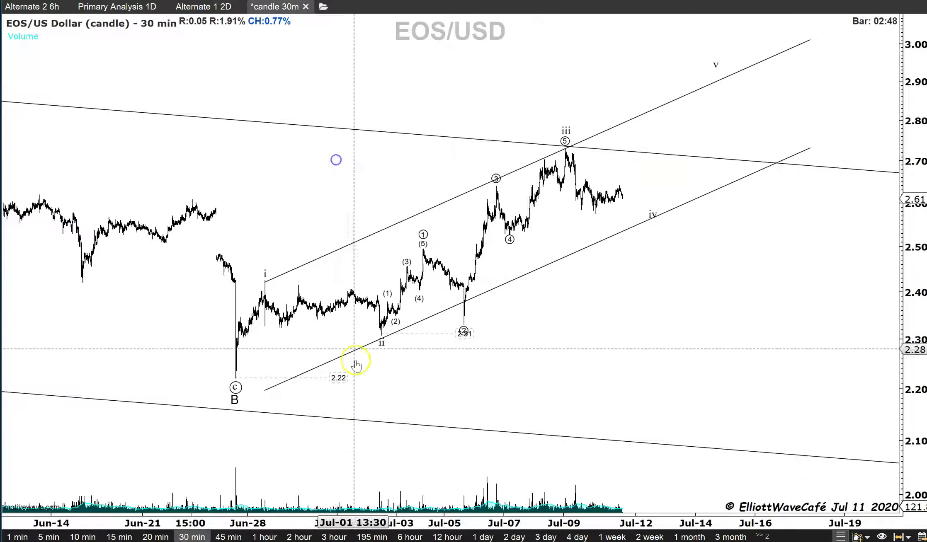
click(295, 537)
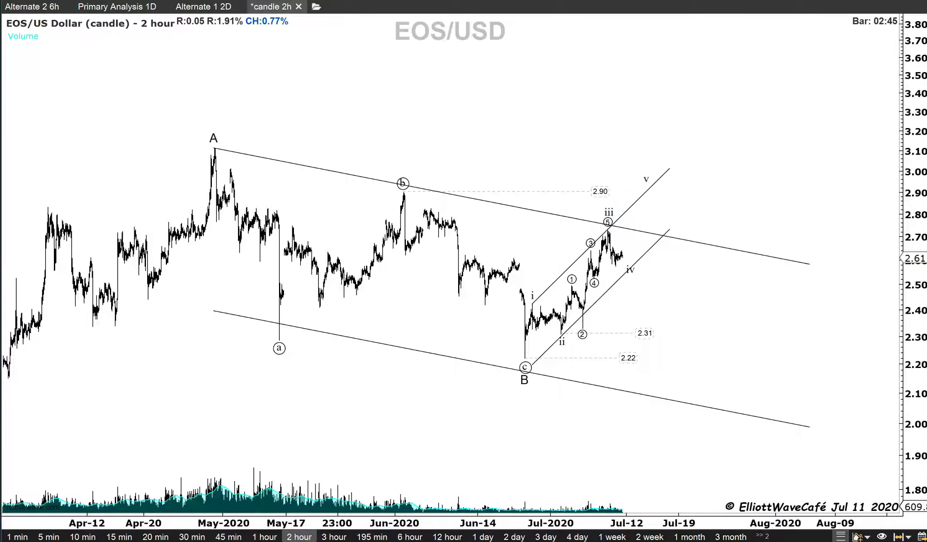
key(alt+Tab)
drag(399, 250, 424, 252)
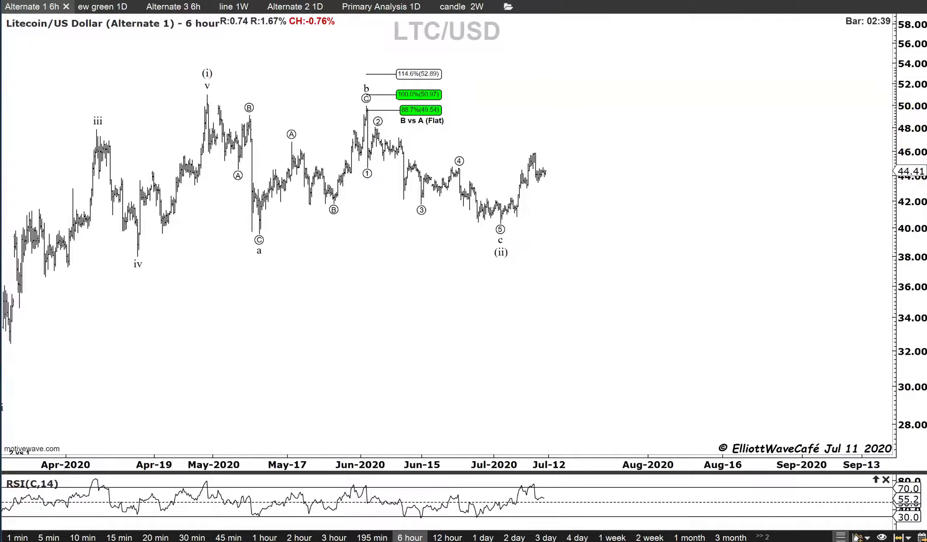
- Draw a descending channel from the wave (i) high to early August, with its lower line at the wave a low, and save the Litecoin chart
mouse_move(208, 95)
mouse_down()
mouse_move(504, 127)
mouse_move(178, 27)
mouse_move(223, 94)
mouse_move(391, 118)
mouse_move(664, 131)
mouse_up()
click(608, 244)
drag(607, 244, 656, 267)
click(530, 331)
key(ctrl+s)
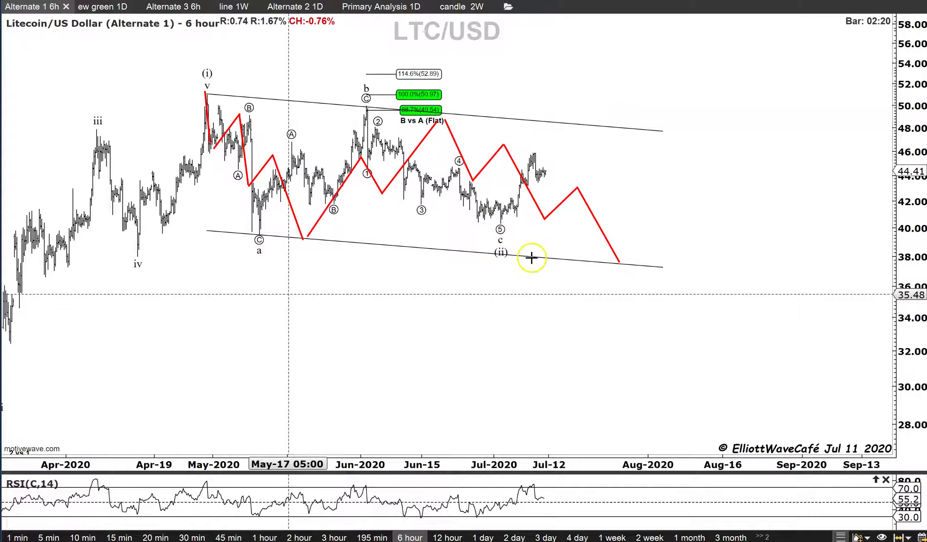
- Clear the red path sketch and examine the Ⓐ-Ⓑ-Ⓒ structure of wave a and the wider Litecoin count around the channel
key(Escape)
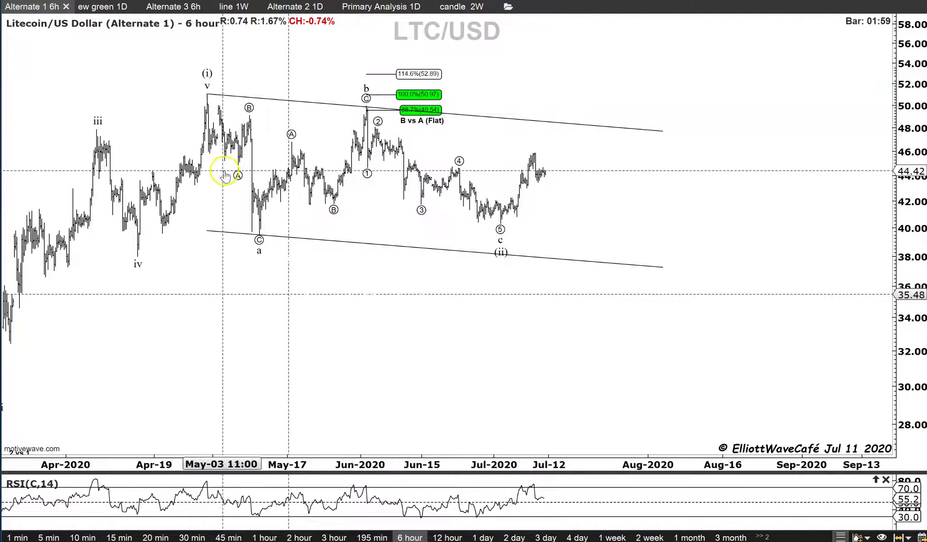
click(221, 132)
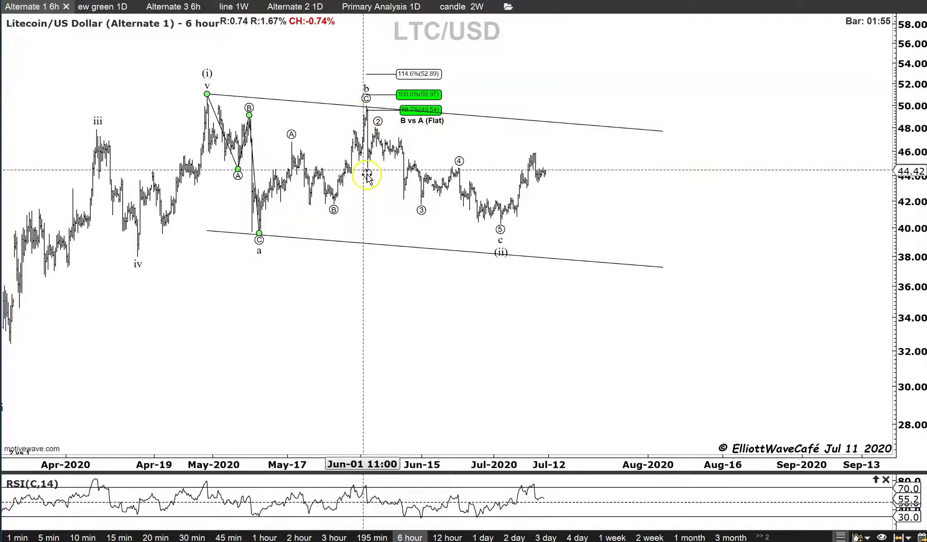
click(555, 239)
scroll(555, 239, down, 5)
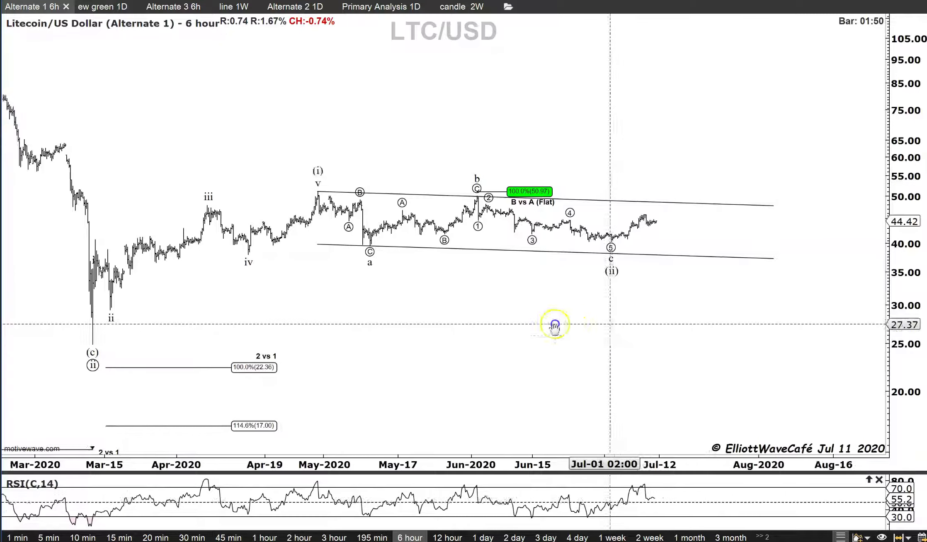
scroll(554, 328, up, 6)
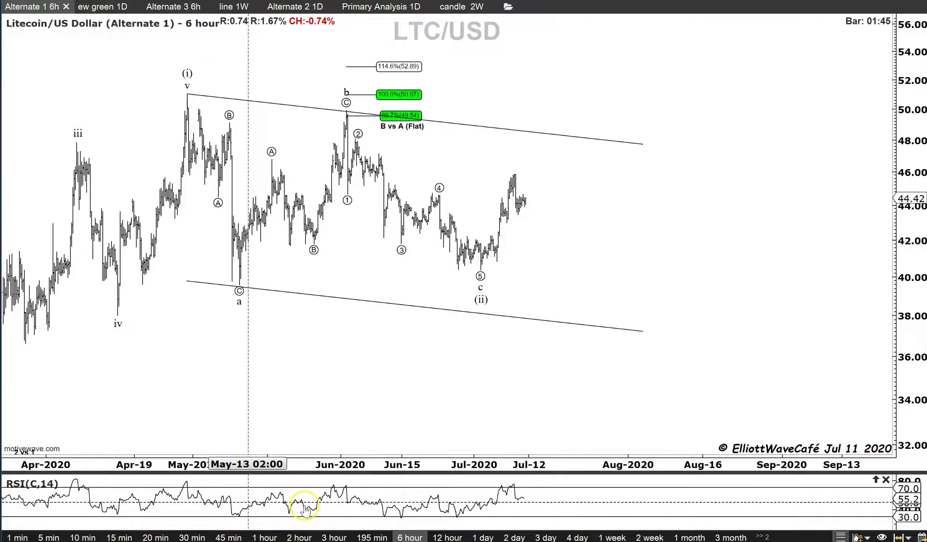
- On the 1-hour Litecoin chart, draw a rising channel from the wave (ii) low past the July 5 low to about July 16, its upper line on the July highs
click(268, 538)
drag(586, 310, 631, 294)
drag(916, 265, 896, 205)
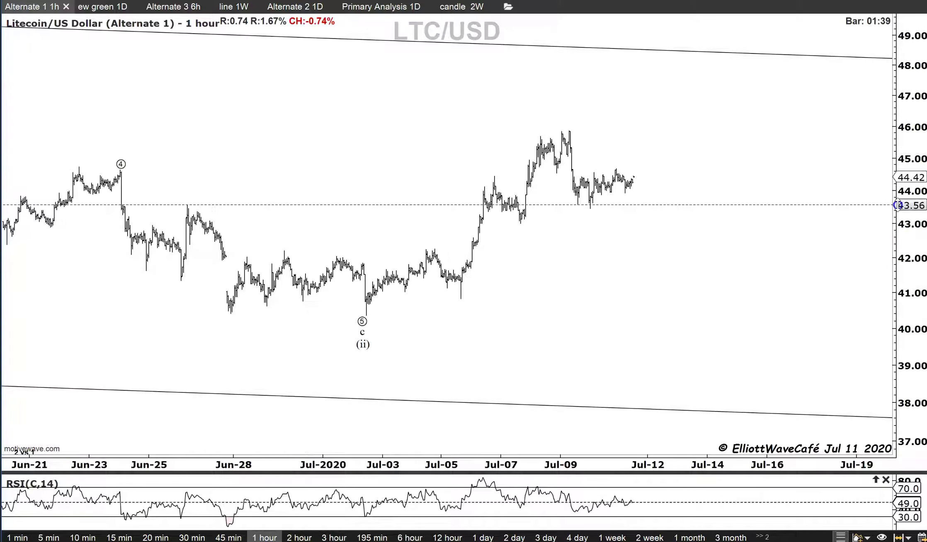
drag(829, 262, 784, 260)
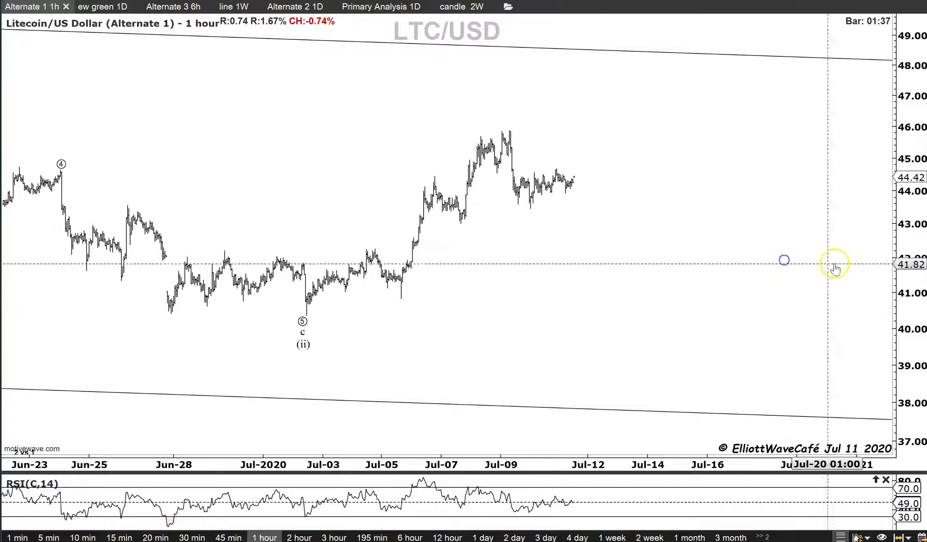
drag(898, 289, 898, 317)
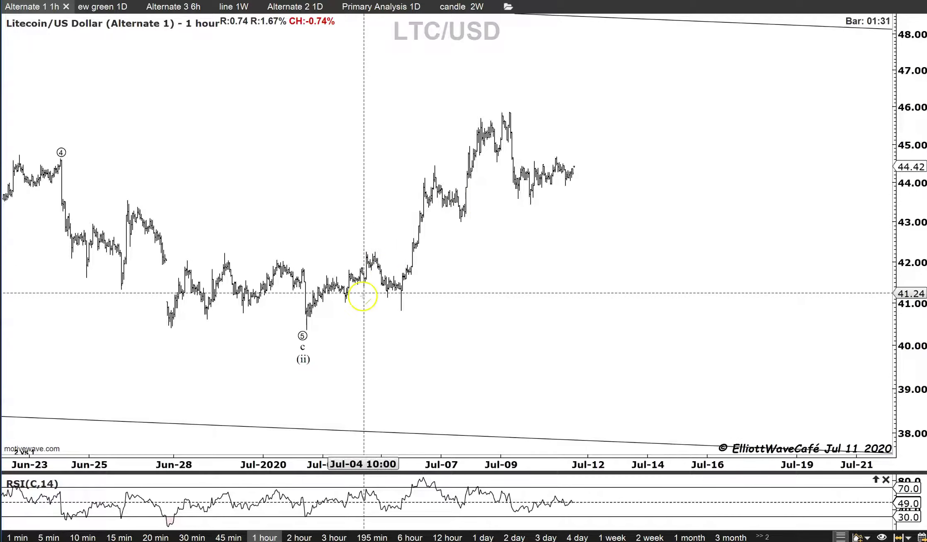
click(306, 327)
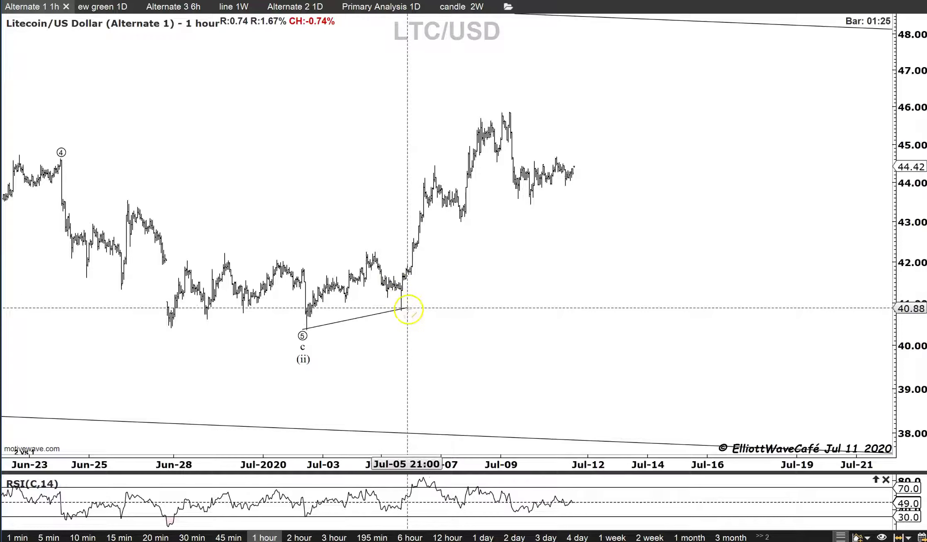
click(705, 186)
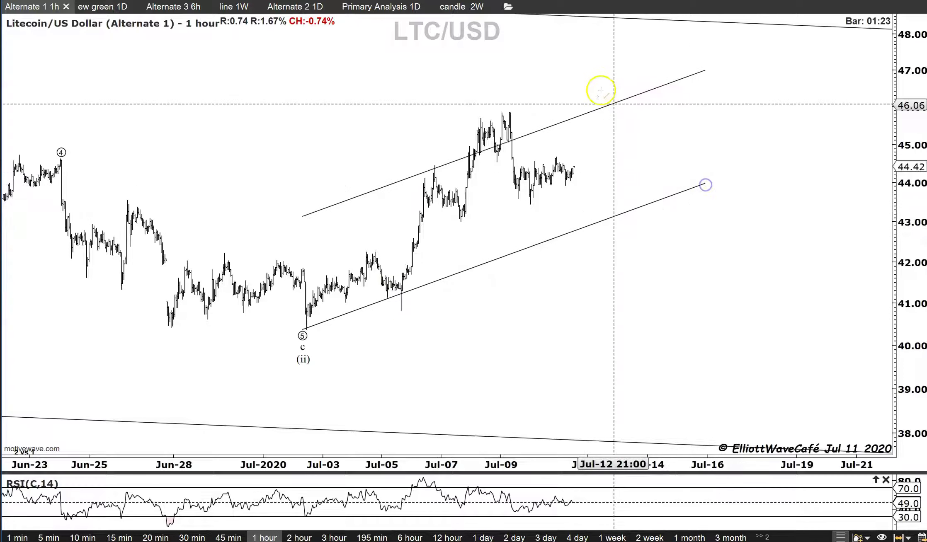
click(591, 78)
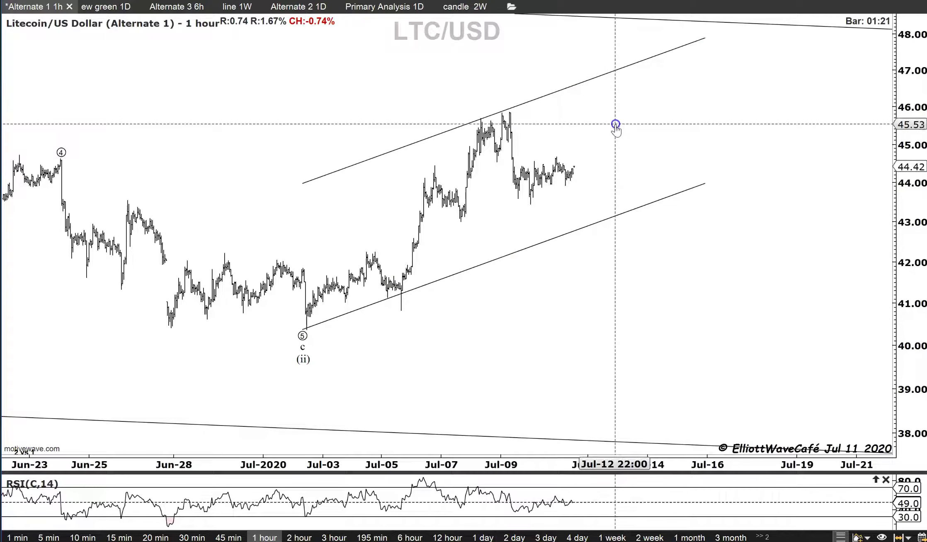
- Show the middle line of the rising Litecoin channel
click(651, 203)
right_click(645, 206)
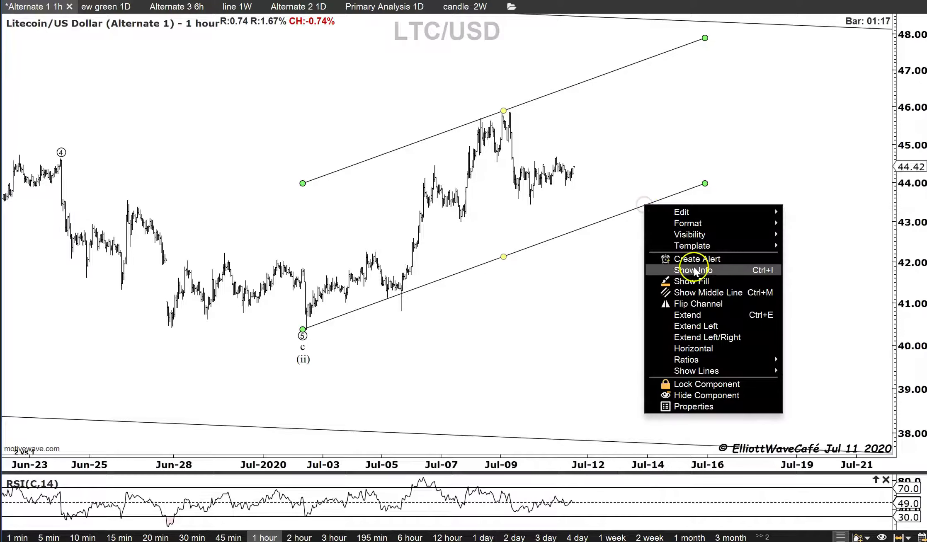
click(694, 292)
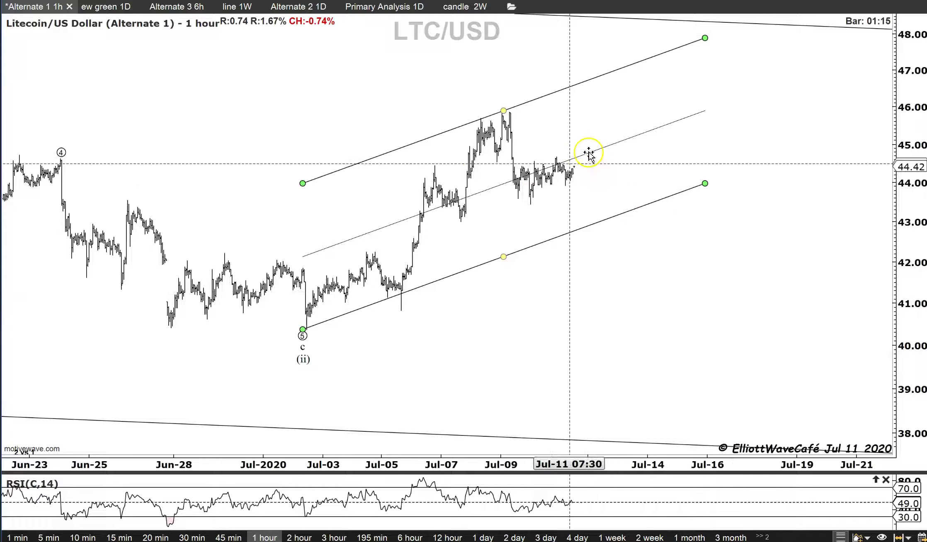
- Label an impulse from the wave (ii) low, with i at the July 4 high, ii at the July 5 low, iii at about 44.5 and iv at about 43
drag(689, 250, 679, 230)
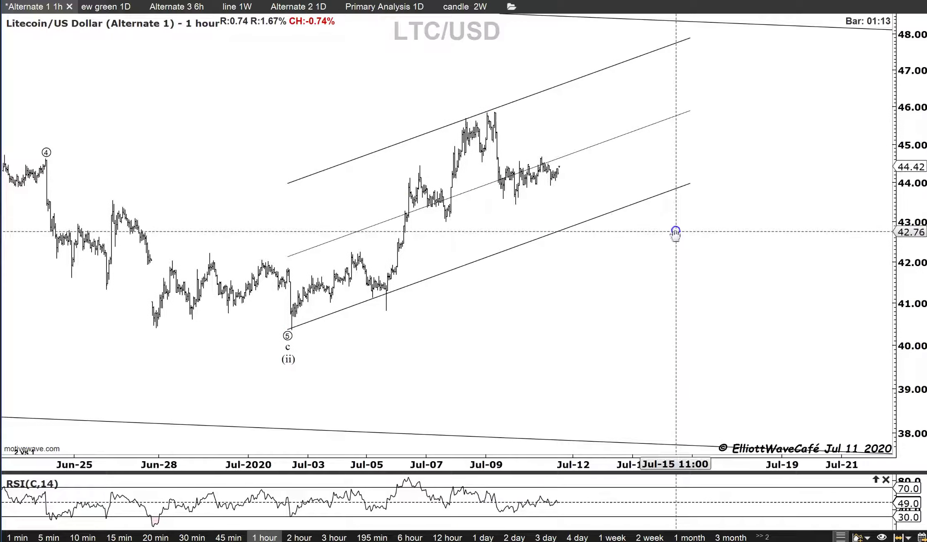
scroll(451, 308, down, 1)
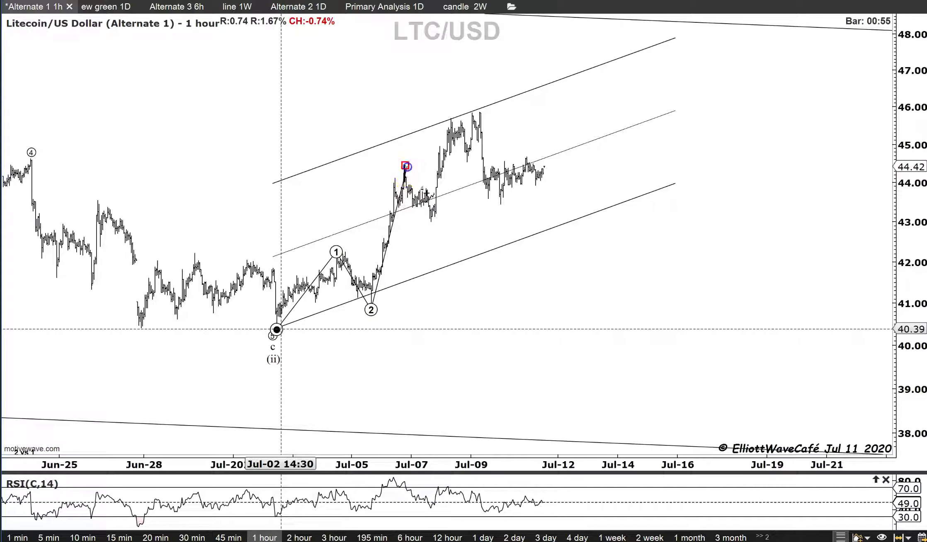
click(431, 221)
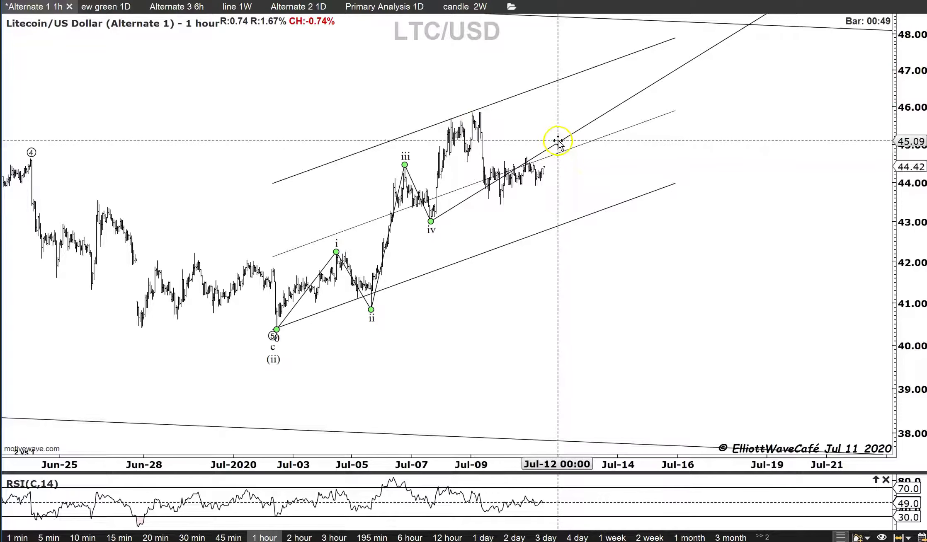
- Discard the i–iv labels and mark circled ① to ⑤ from the (ii) low to the July 9 high, with ③ near 44.5 and ④ near 43
key(Escape)
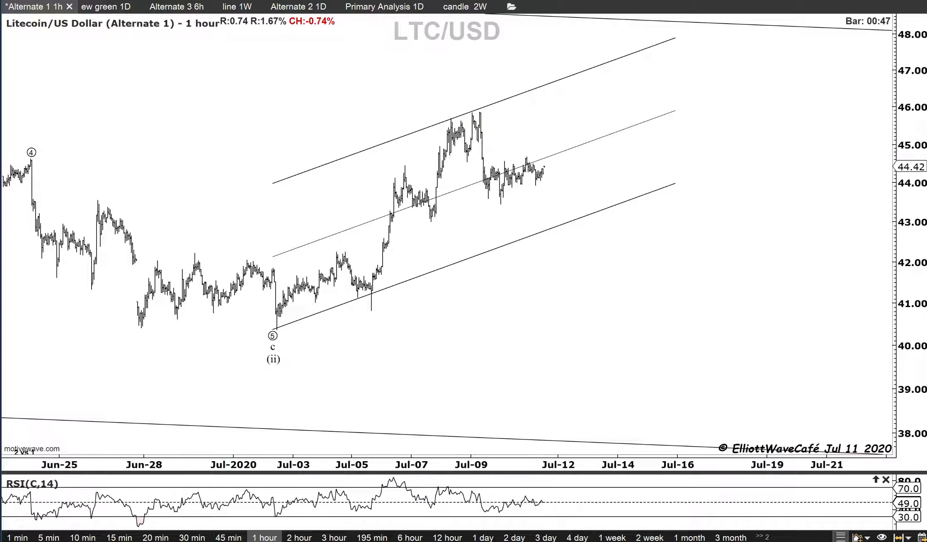
mouse_move(493, 321)
mouse_down()
mouse_move(547, 324)
mouse_move(272, 330)
mouse_up()
drag(507, 296, 337, 252)
drag(525, 291, 371, 310)
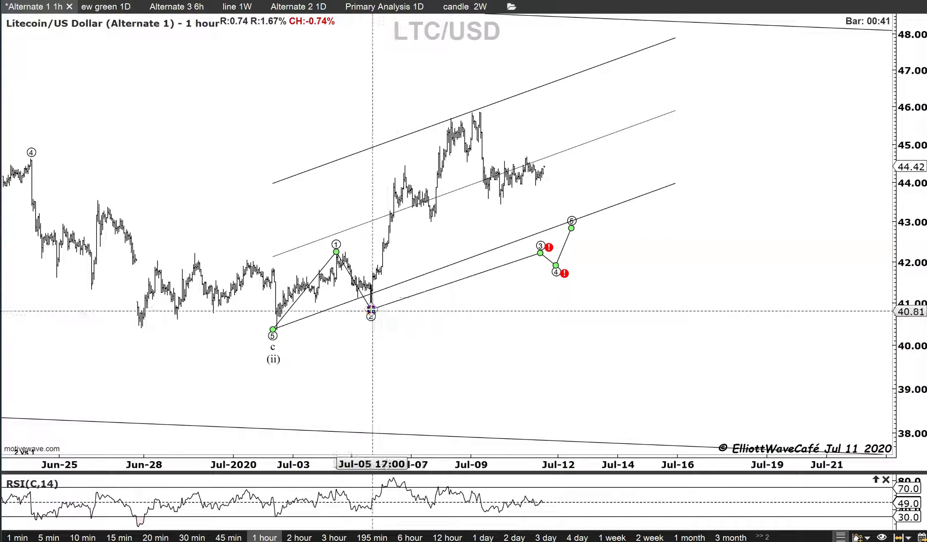
mouse_move(541, 252)
mouse_down()
mouse_move(500, 195)
mouse_move(419, 136)
mouse_move(402, 166)
mouse_move(408, 143)
mouse_move(458, 97)
mouse_move(486, 95)
mouse_move(482, 109)
mouse_up()
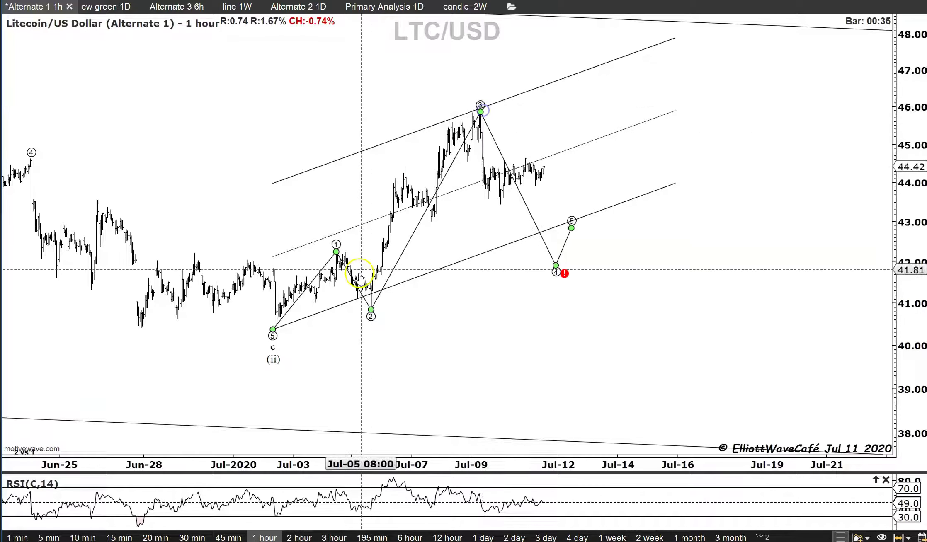
drag(479, 111, 404, 165)
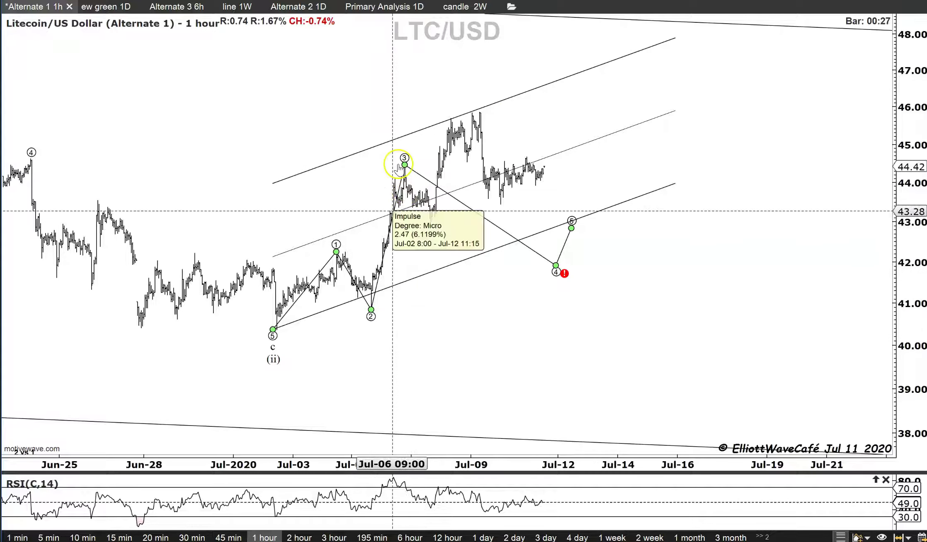
drag(557, 272, 431, 222)
key(ctrl+z)
drag(571, 228, 472, 111)
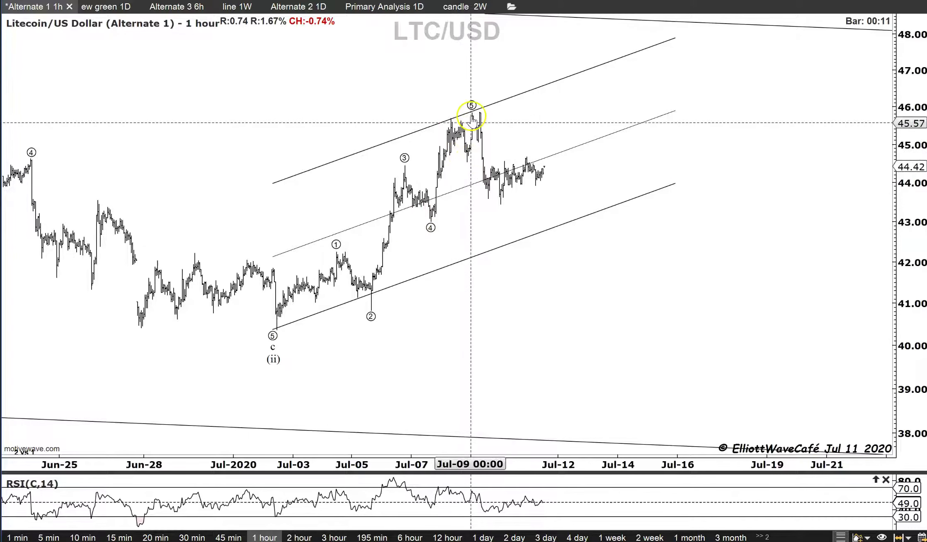
- Label a larger impulse from the (ii) low with ① at the July 9 high, ② near 43.2, ③ near 48 and ④ near 47
drag(640, 269, 622, 263)
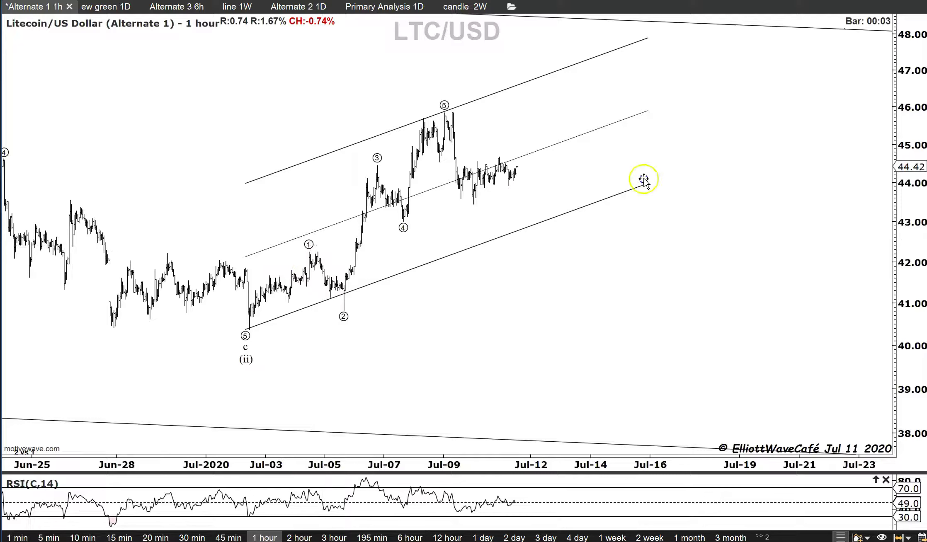
drag(633, 225, 245, 329)
drag(669, 174, 453, 118)
drag(661, 195, 548, 214)
drag(679, 160, 669, 26)
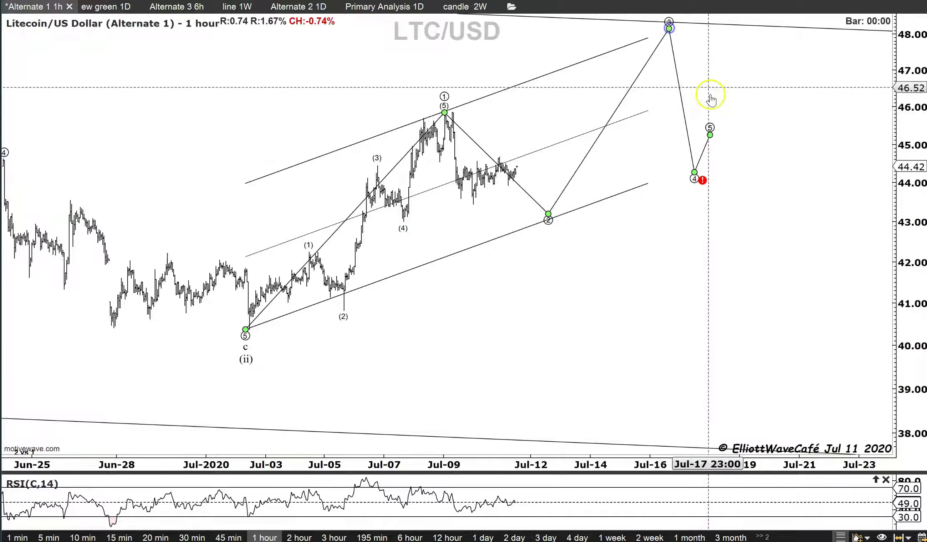
drag(710, 134, 801, 14)
drag(695, 183, 809, 74)
drag(670, 30, 724, 31)
click(743, 161)
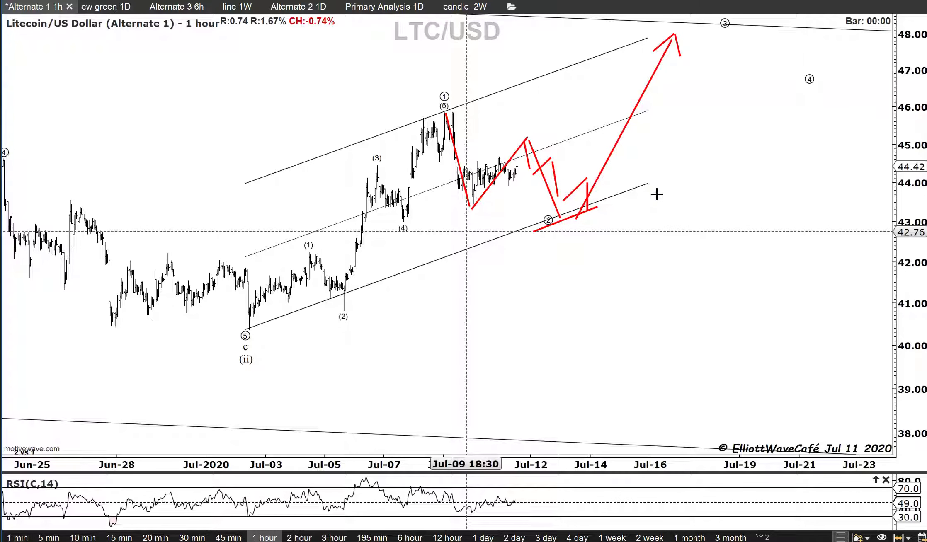
- On the 3-hour Ripple chart, examine the (w)-(x)-(y) correction and lower the far end of the falling channel's upper line to about 0.195
mouse_move(622, 273)
mouse_down()
mouse_move(614, 290)
mouse_move(578, 290)
mouse_move(606, 283)
mouse_up()
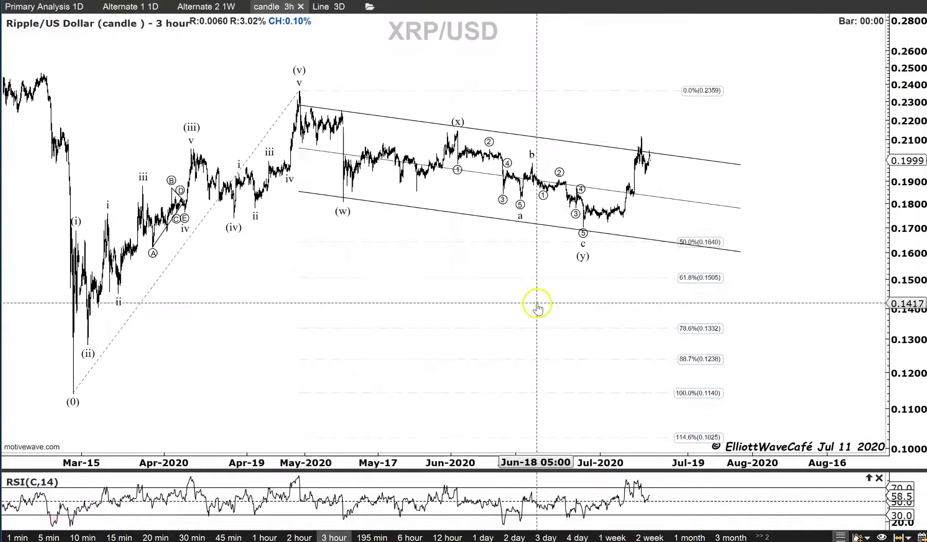
drag(796, 204, 779, 203)
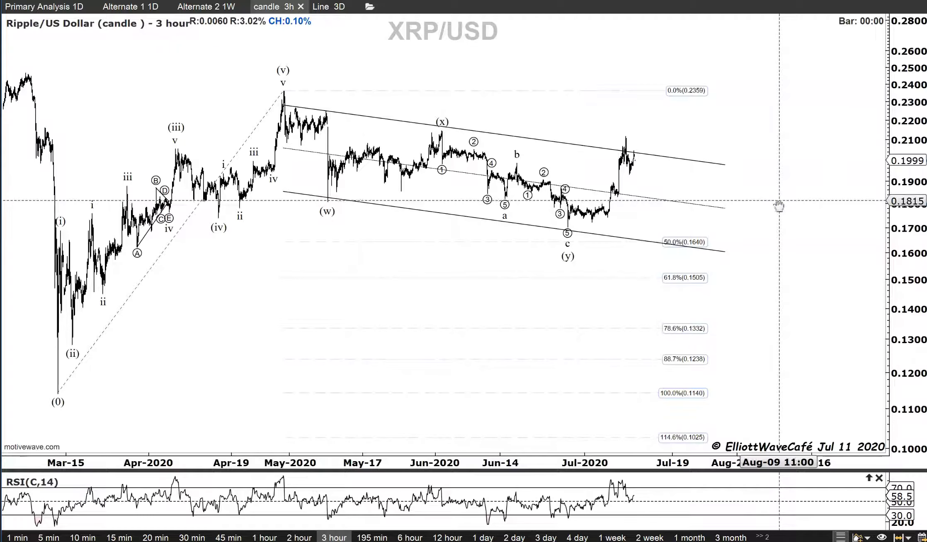
drag(779, 206, 765, 205)
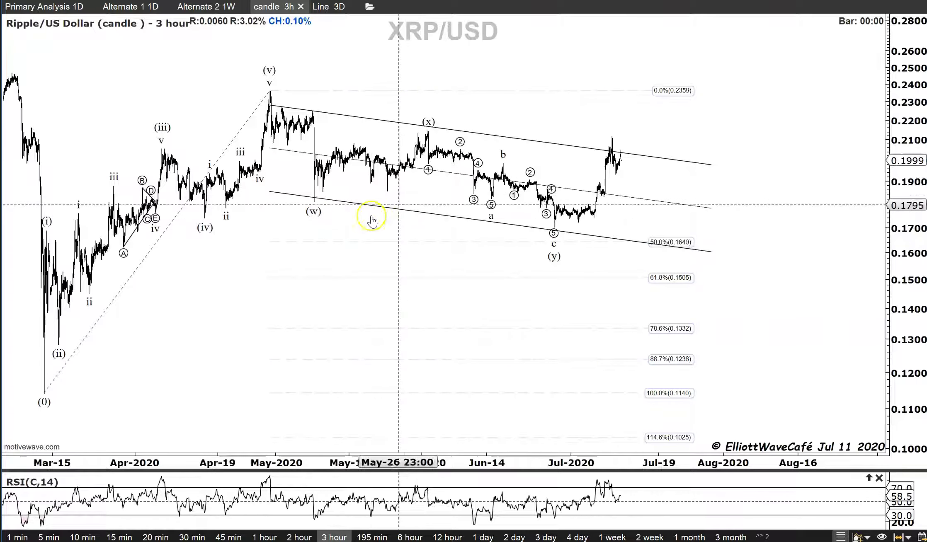
click(314, 211)
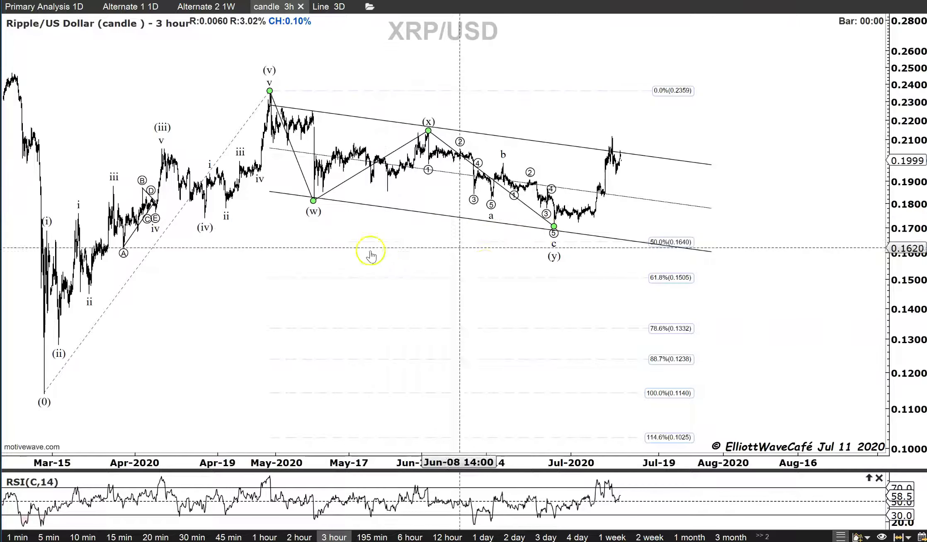
mouse_move(318, 214)
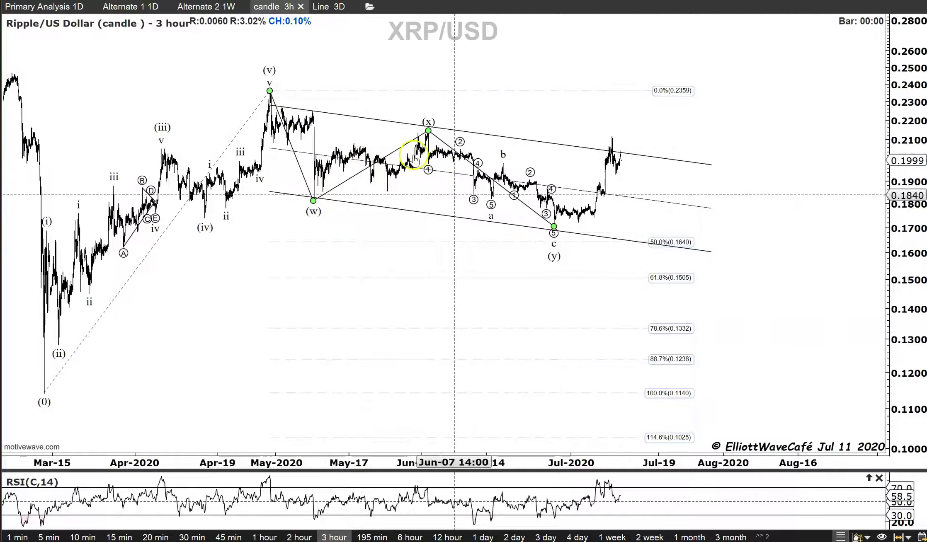
click(490, 215)
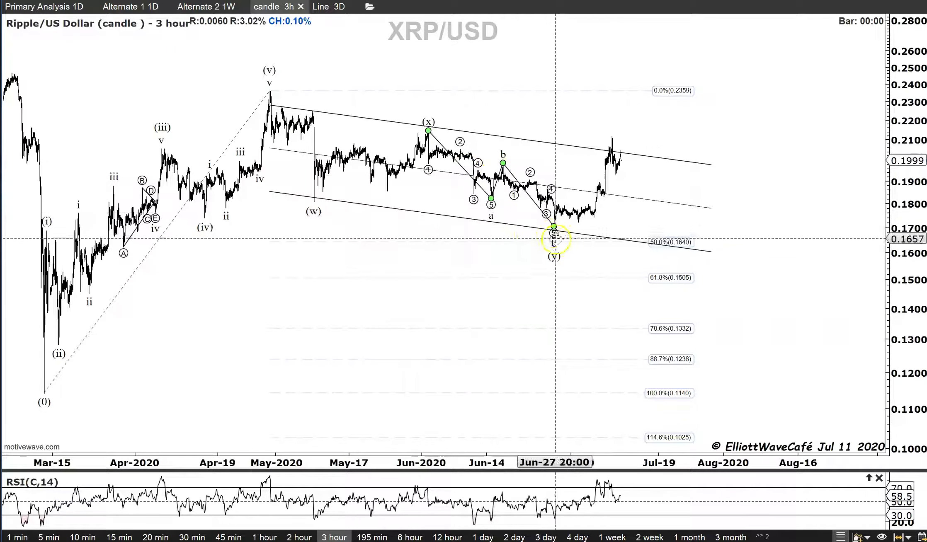
click(378, 221)
click(682, 163)
drag(708, 165, 709, 170)
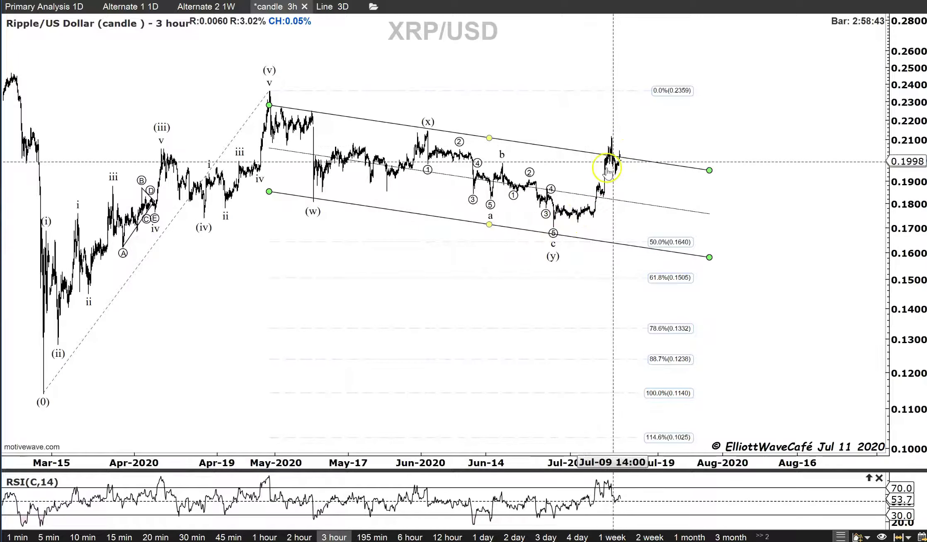
- On the 1-hour chart, label an impulse from the (y) low with i at about 0.18, ii 0.172, iii 0.214, iv 0.201 and v 0.219
click(264, 536)
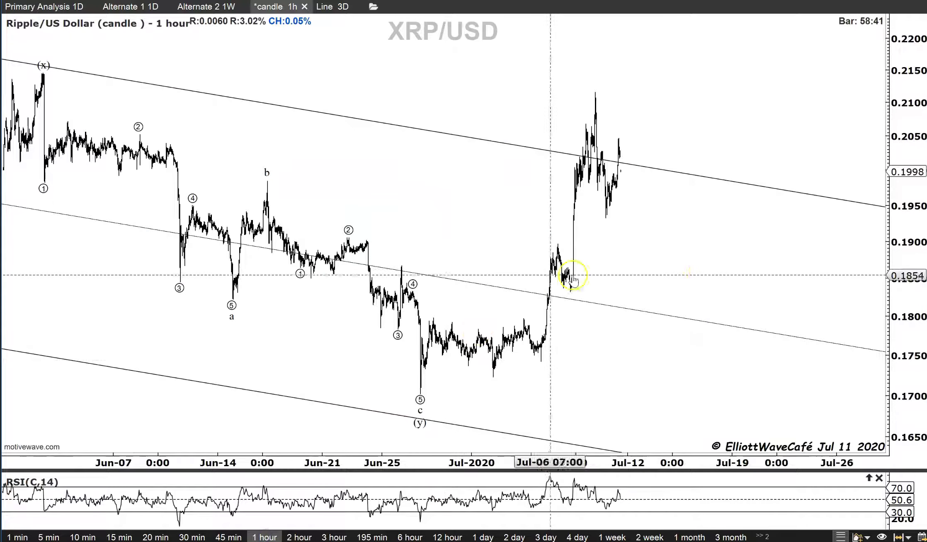
drag(893, 288, 895, 328)
drag(796, 263, 668, 251)
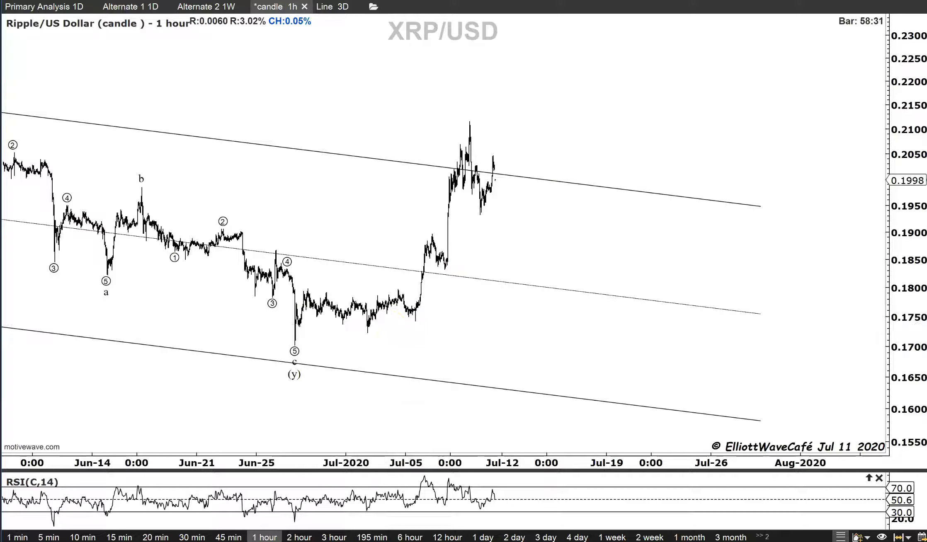
drag(522, 283, 294, 345)
drag(536, 247, 306, 287)
drag(551, 258, 371, 337)
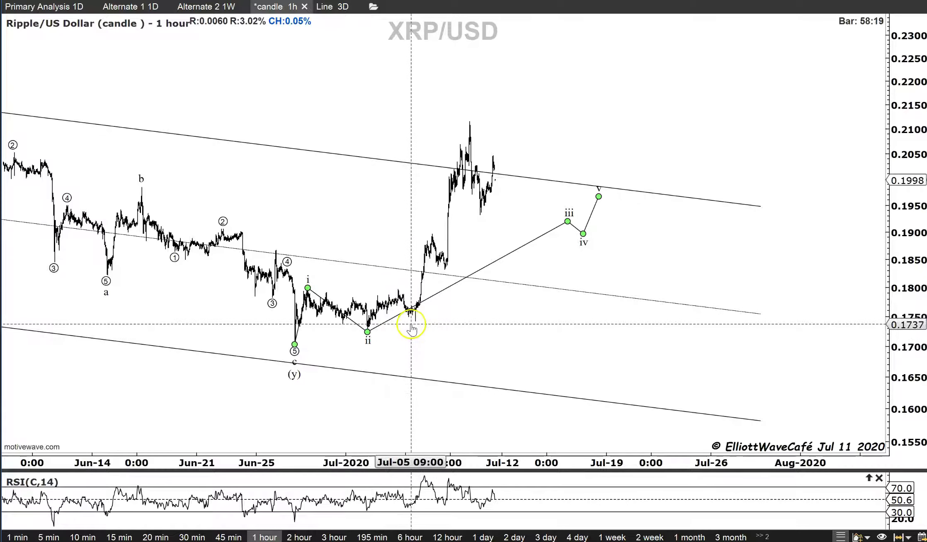
click(470, 146)
click(569, 223)
drag(567, 222, 527, 111)
drag(598, 197, 654, 86)
drag(586, 241, 584, 176)
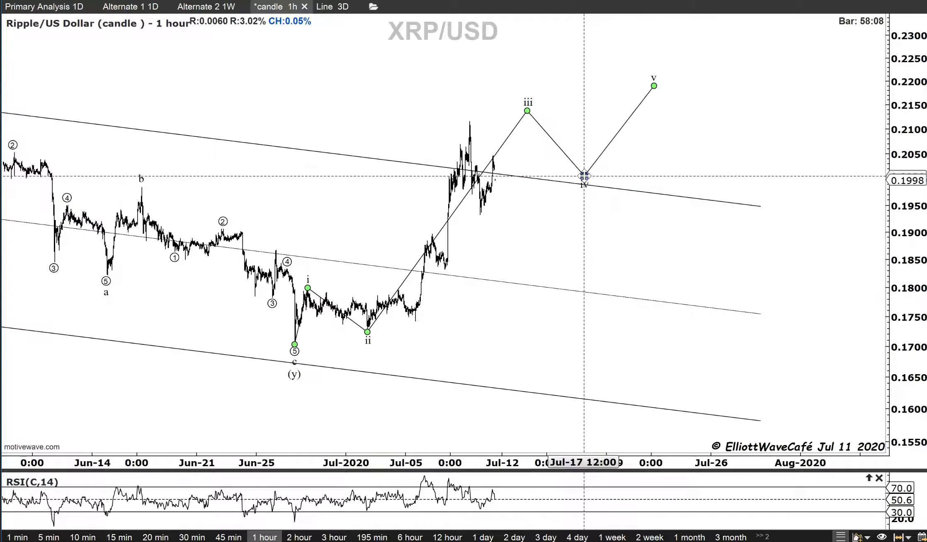
- Decompose wave iii into an impulse with ① at about 0.179, ② at 0.174, ③ at 0.212 and ④ at 0.194
right_click(506, 135)
click(579, 223)
mouse_move(580, 216)
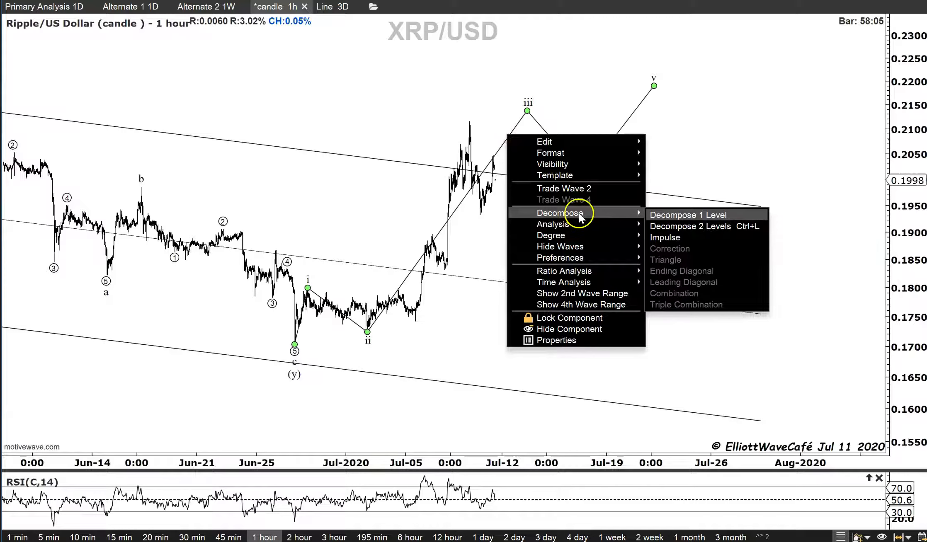
click(680, 240)
drag(463, 104, 377, 294)
drag(480, 214, 416, 325)
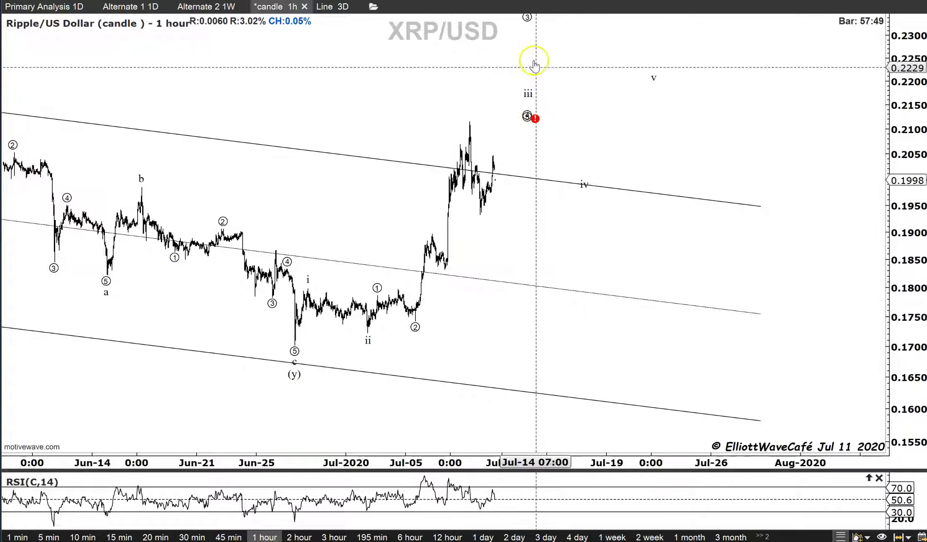
click(526, 23)
drag(523, 29, 466, 115)
drag(526, 116, 479, 214)
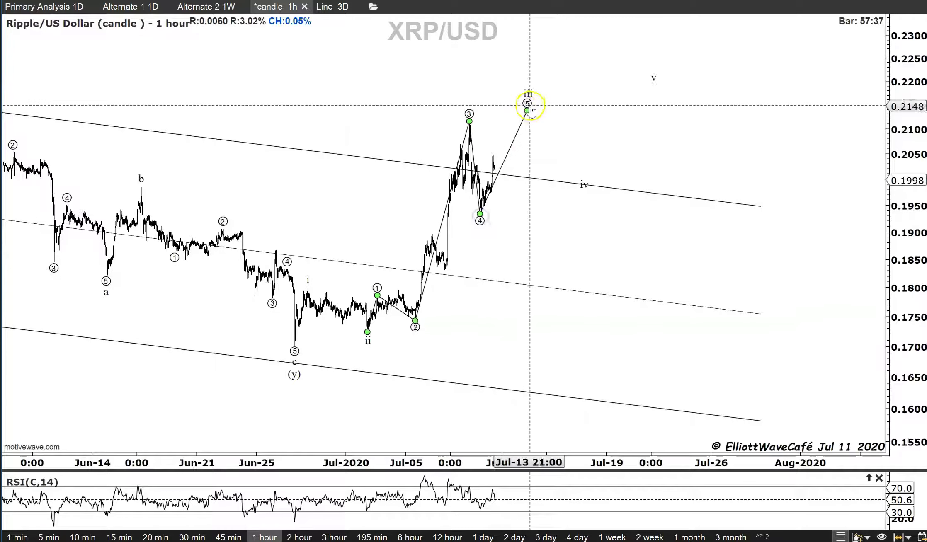
- Raise the projected wave iv to about 0.202 and wave v to about 0.221
click(527, 94)
drag(584, 178, 583, 169)
drag(653, 84, 649, 76)
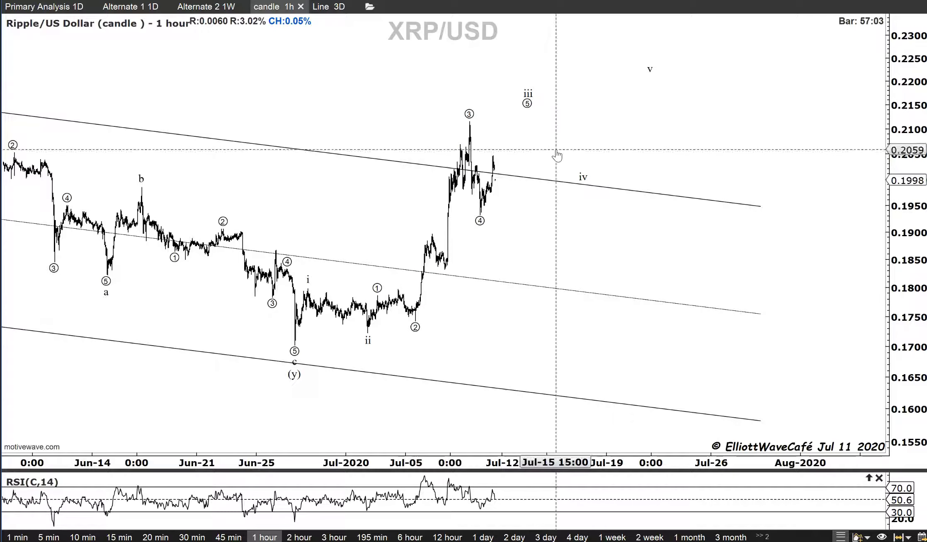
- Draw a rising channel from the (y) low along the ii and ② lows to about August 5, its upper line on the wave i high
drag(519, 317, 447, 312)
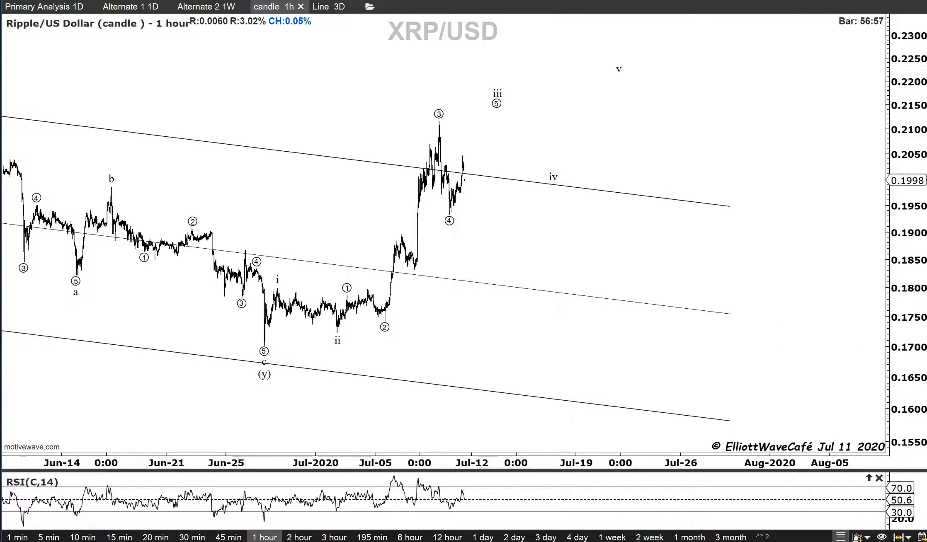
click(264, 351)
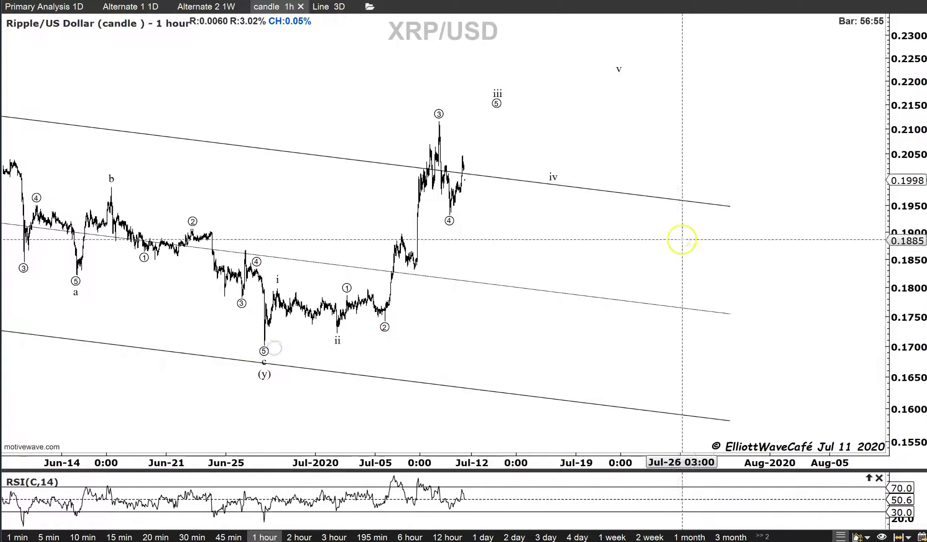
click(263, 351)
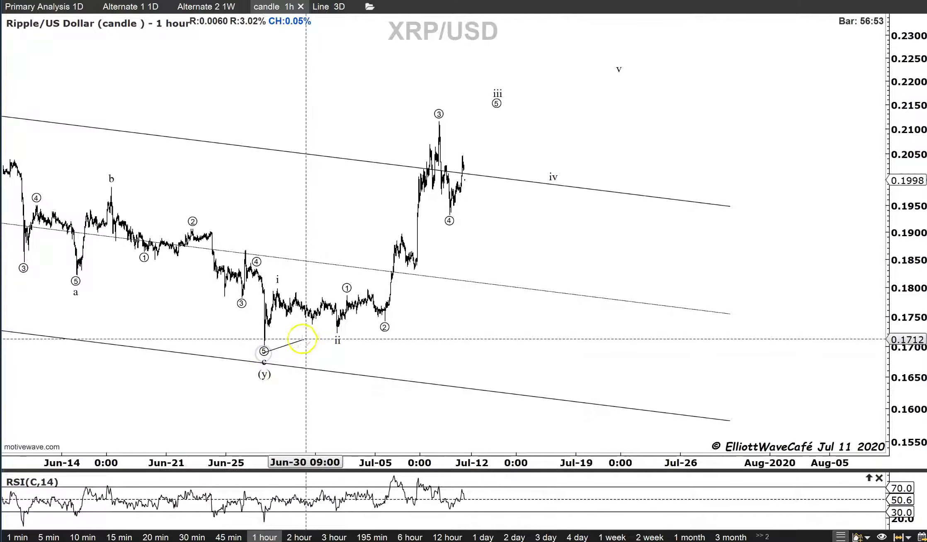
drag(778, 200, 833, 188)
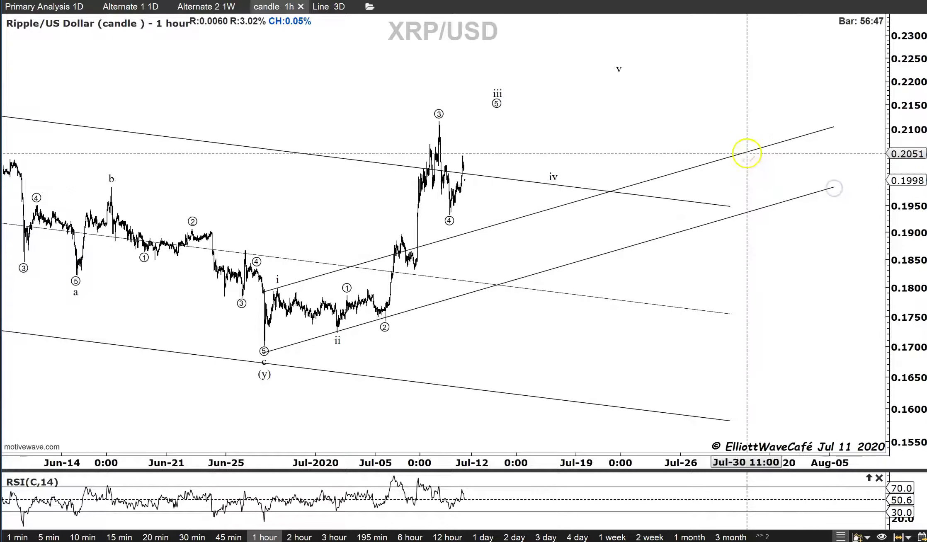
click(746, 153)
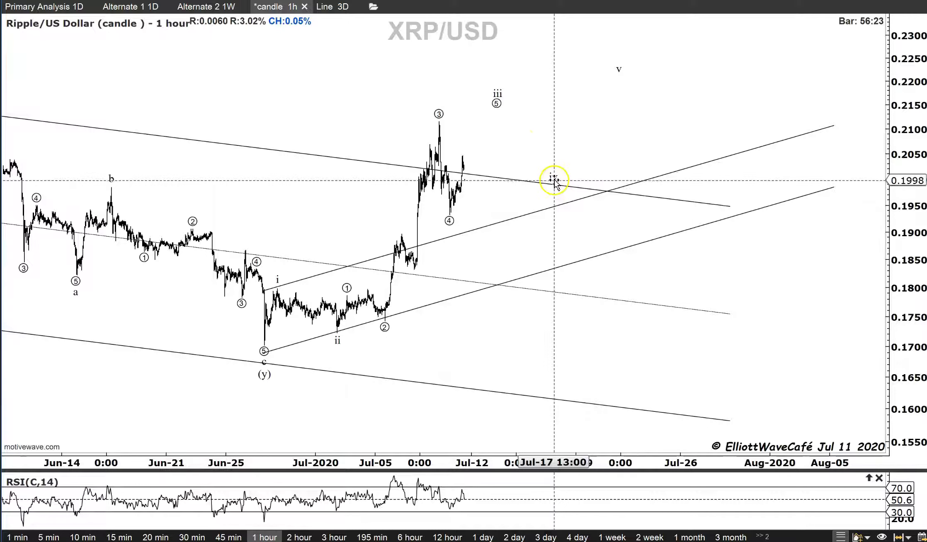
- Move the projected wave iii to about 0.216, wave iv to about 0.206 and wave v to about 0.222
drag(552, 168, 563, 149)
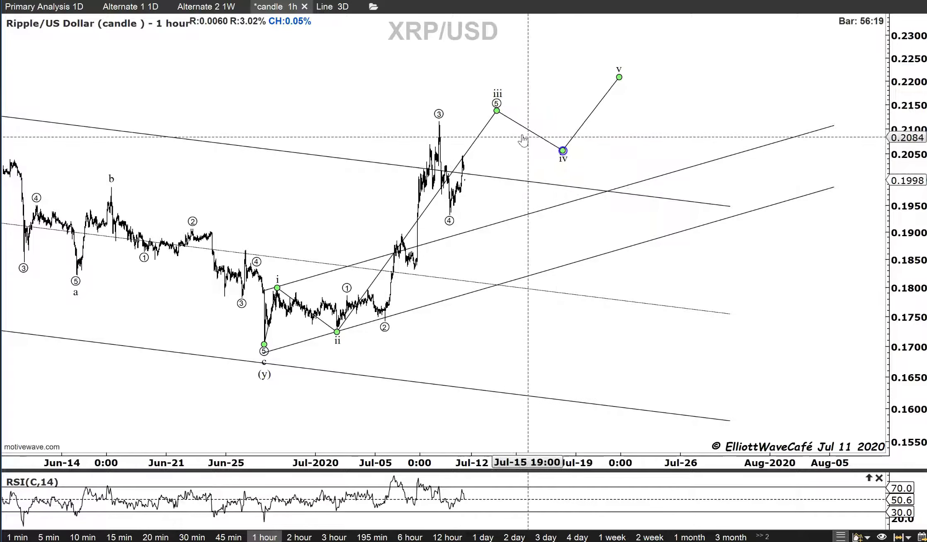
drag(496, 111, 515, 99)
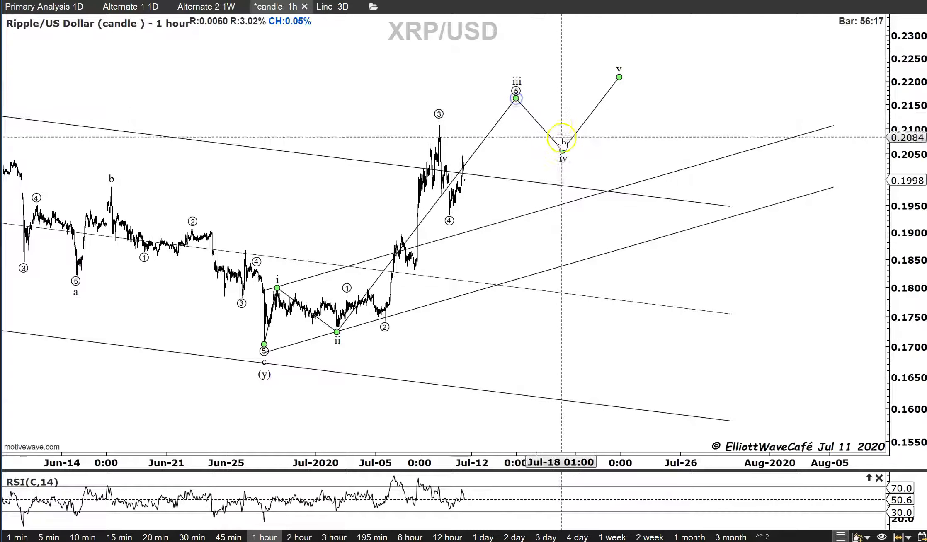
drag(562, 150, 569, 139)
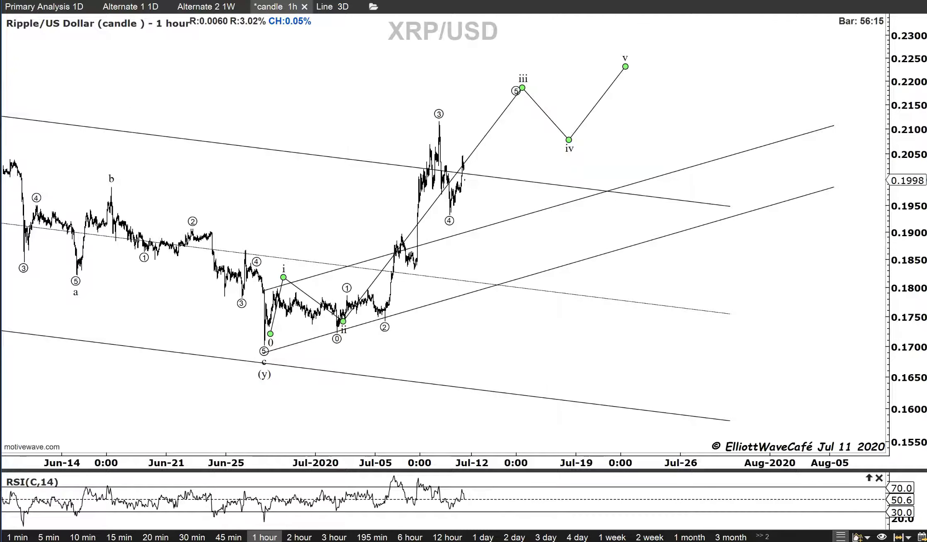
drag(619, 77, 623, 73)
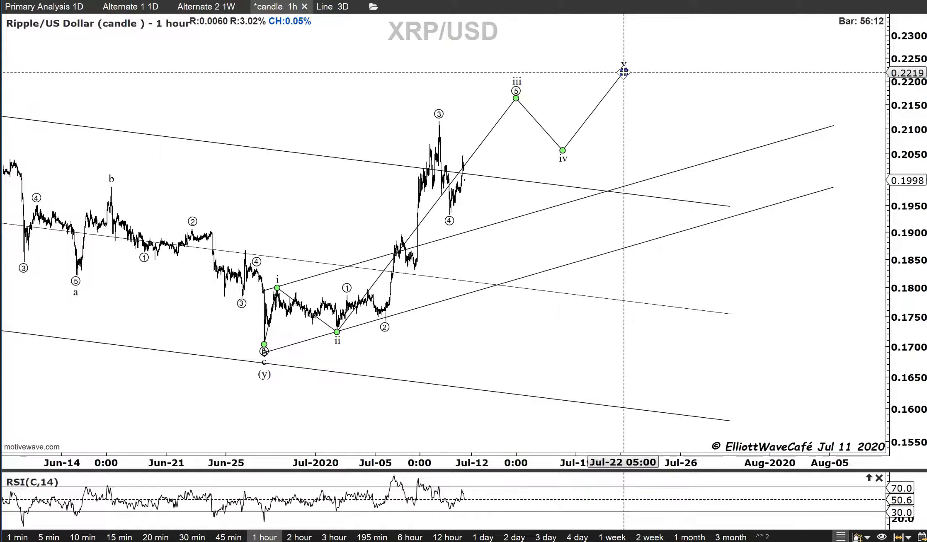
click(613, 135)
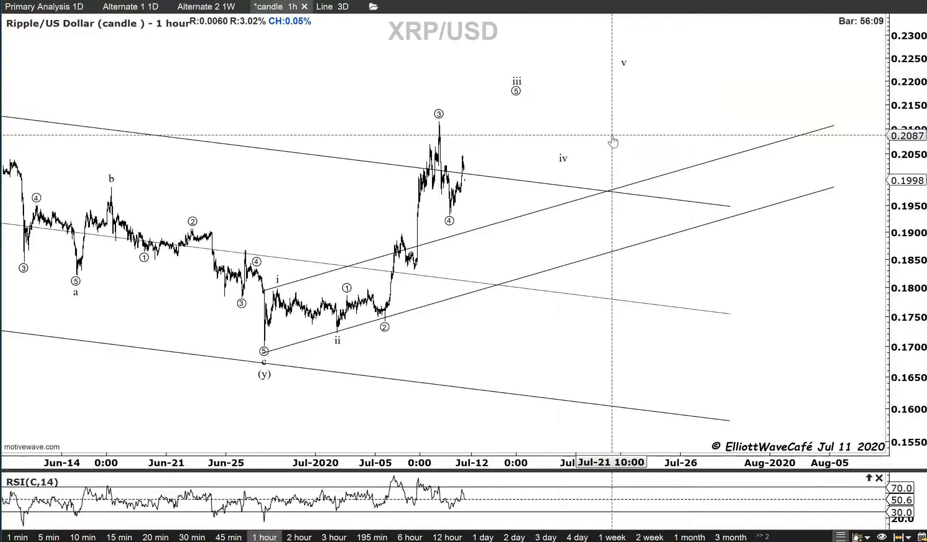
- On the 2-hour chart, draw a wider dashed rising channel from the (y) low to about mid-August, its upper line on the ③ high
click(305, 535)
drag(590, 269, 620, 269)
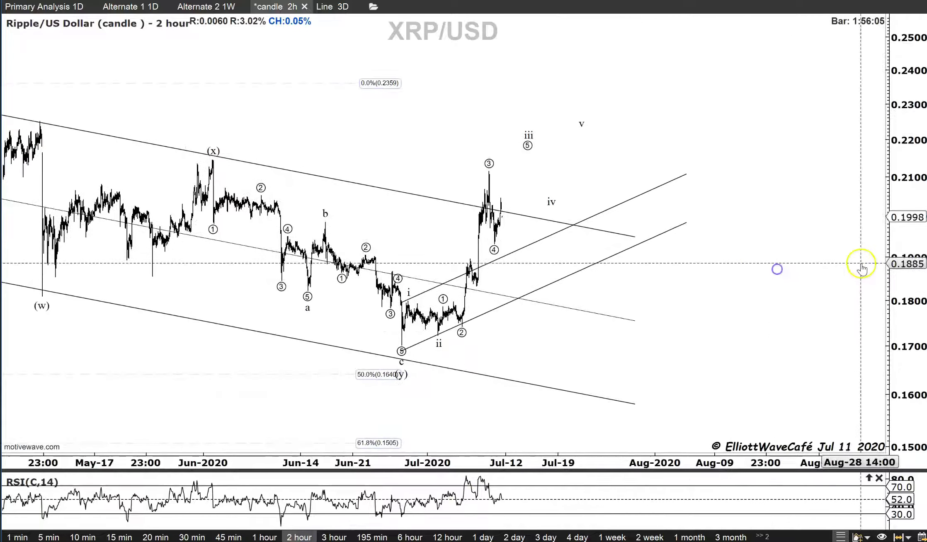
drag(887, 268, 902, 221)
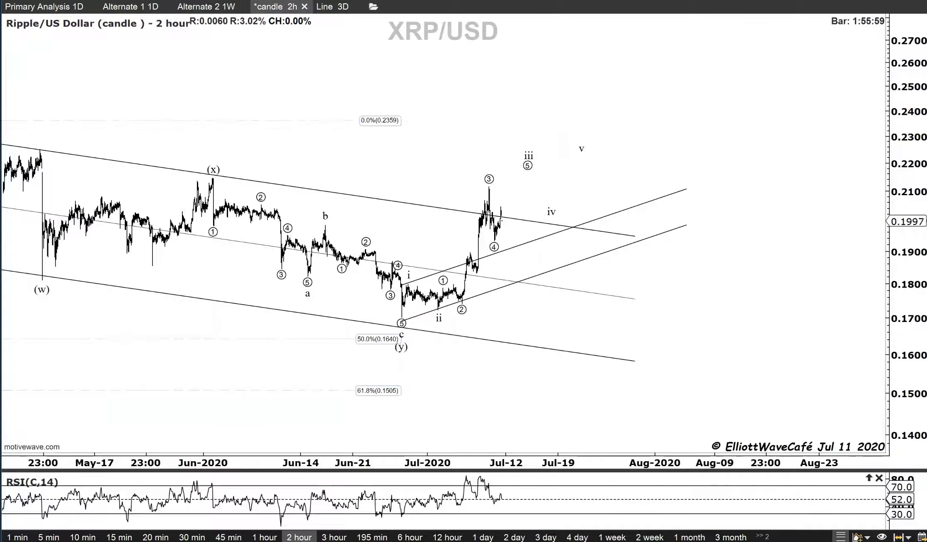
mouse_move(434, 329)
mouse_down()
mouse_move(438, 297)
mouse_move(440, 308)
mouse_move(755, 197)
mouse_up()
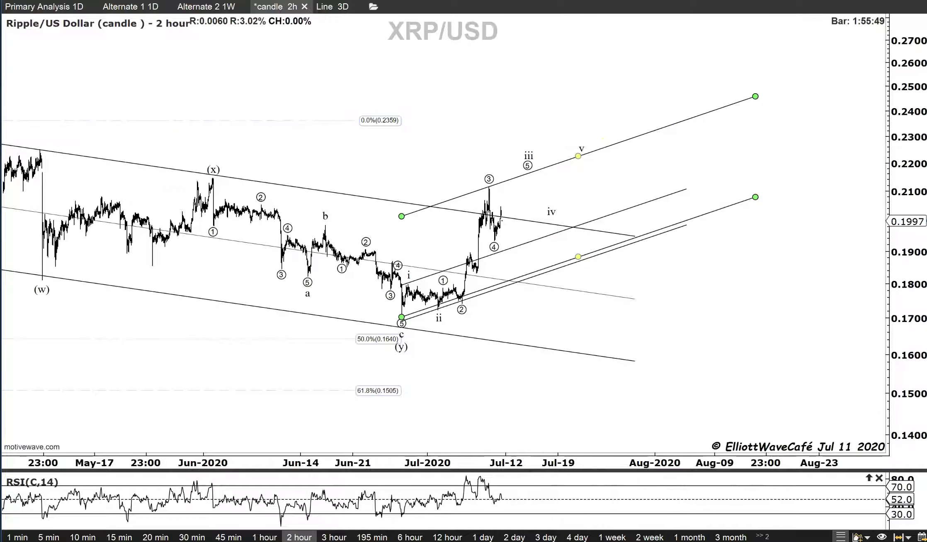
click(431, 26)
click(434, 25)
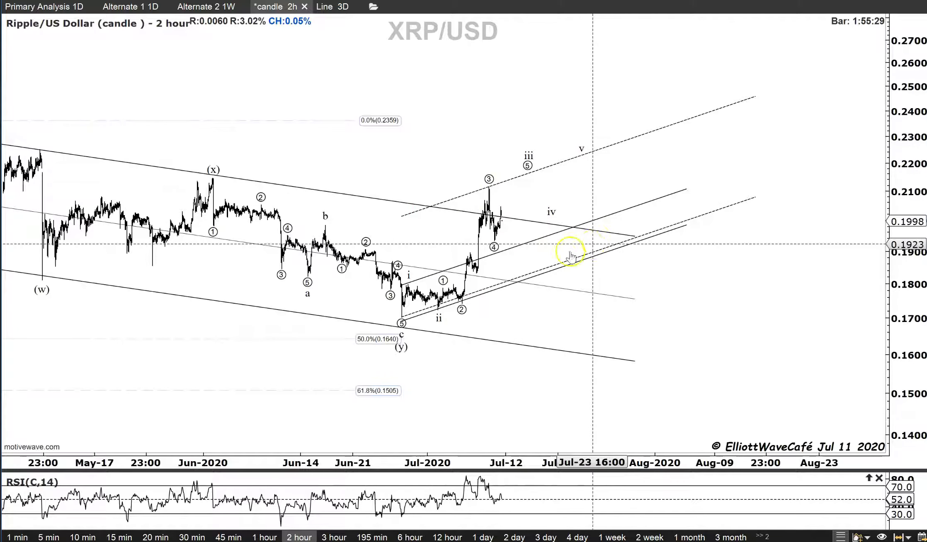
scroll(378, 365, up, 5)
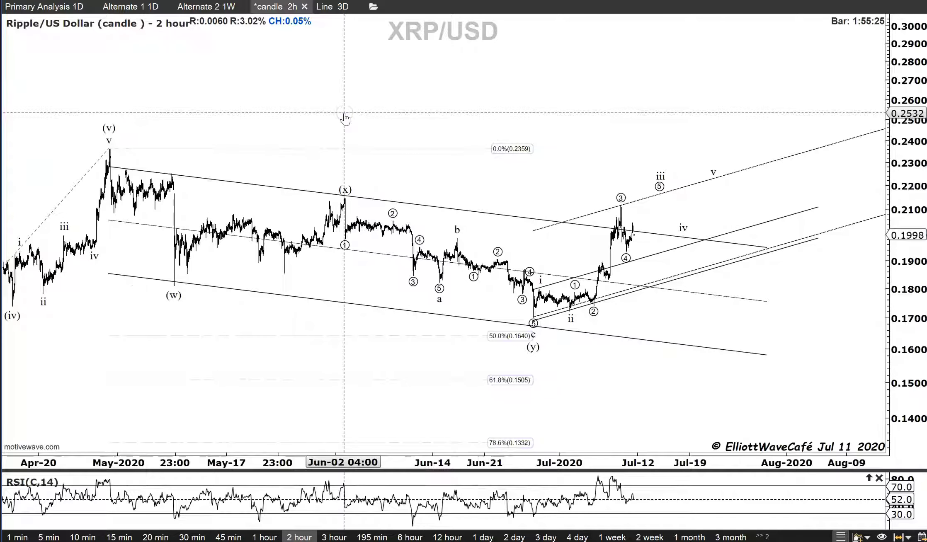
drag(344, 119, 284, 126)
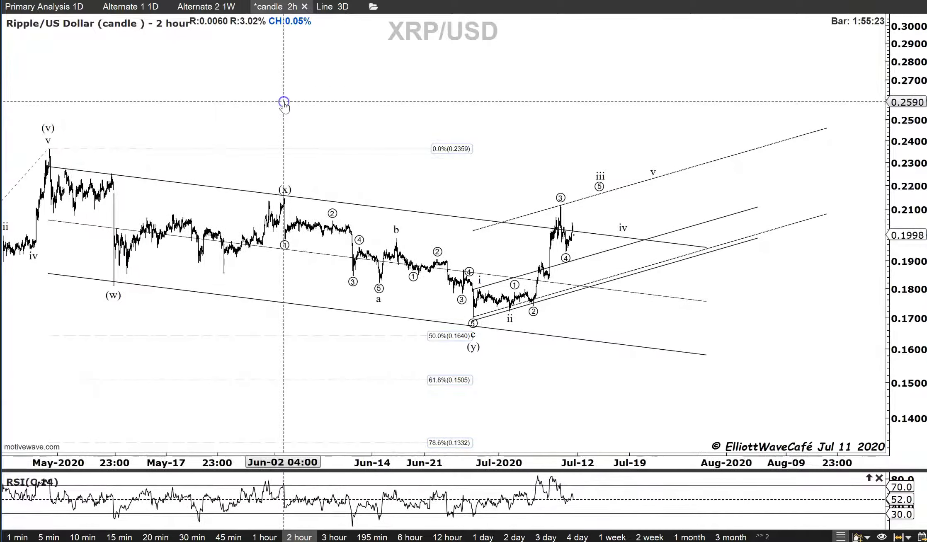
click(811, 334)
drag(811, 333, 786, 323)
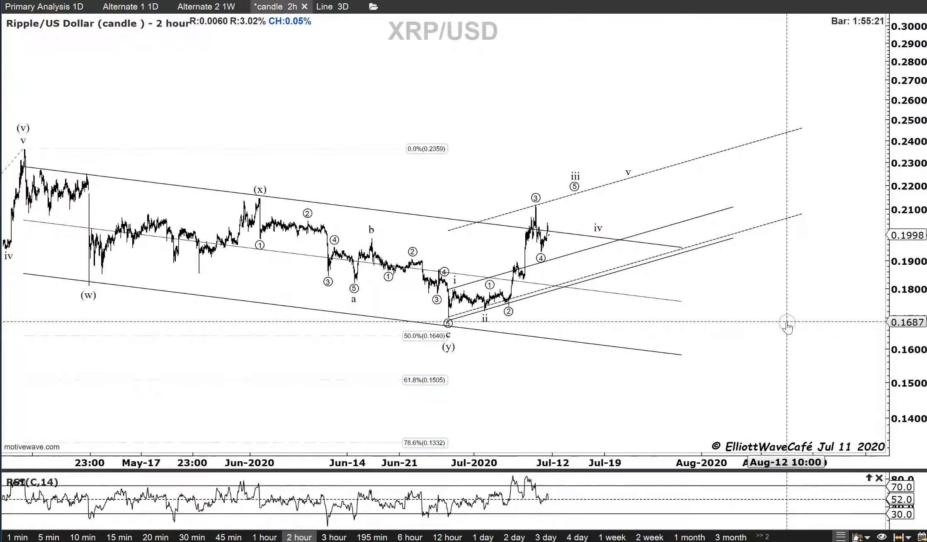